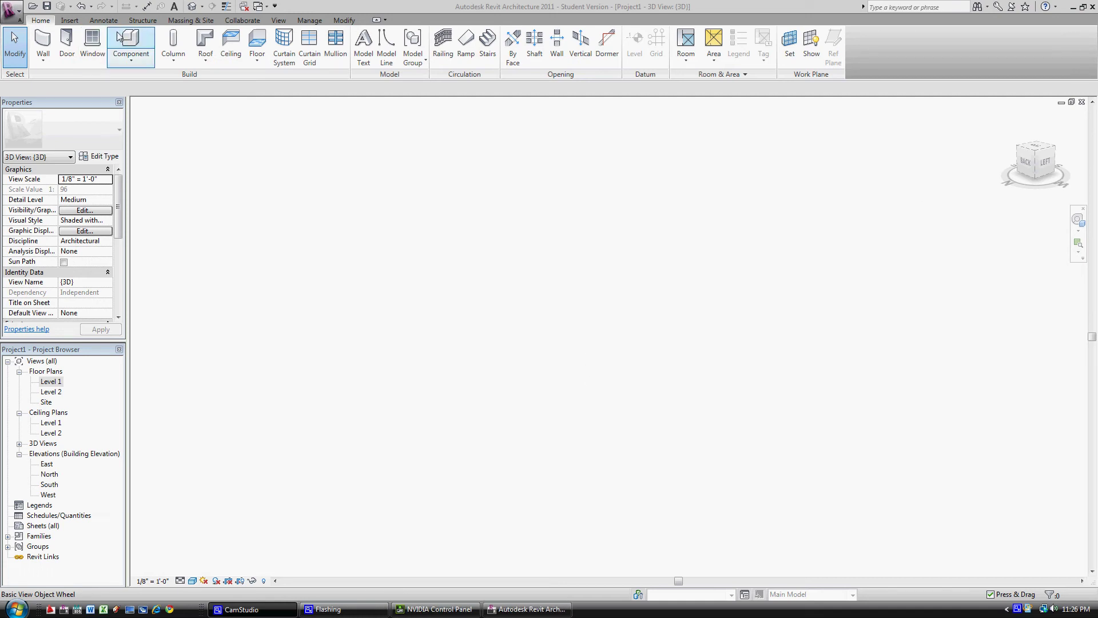
# - Start a Model In-Place element in the Walls category and keep the default name Walls 1
pyautogui.click(131, 61)
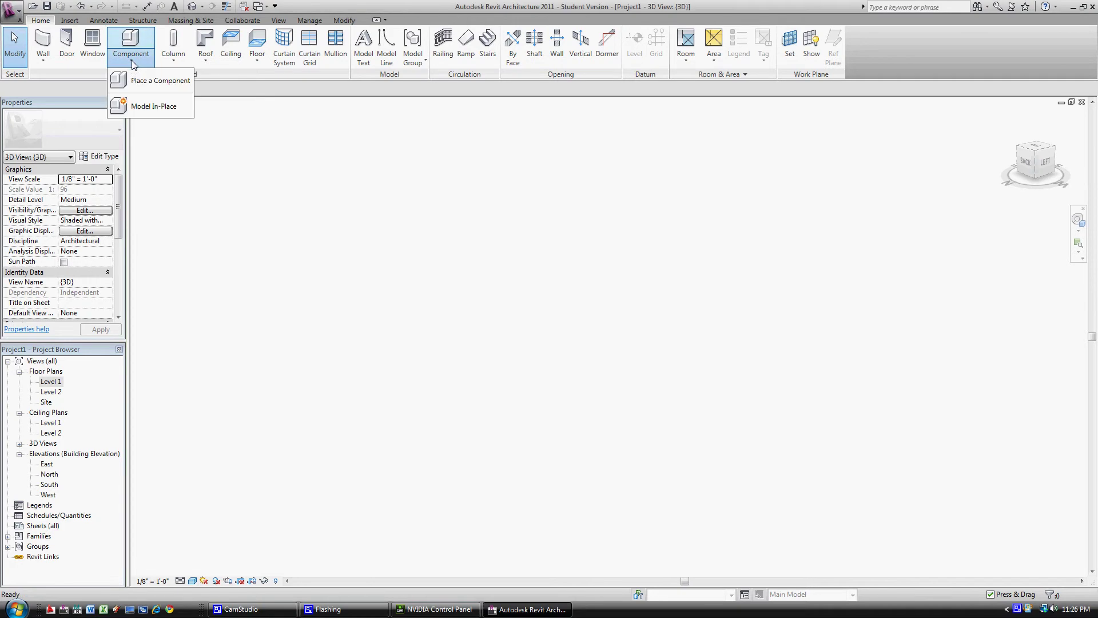
pyautogui.click(133, 106)
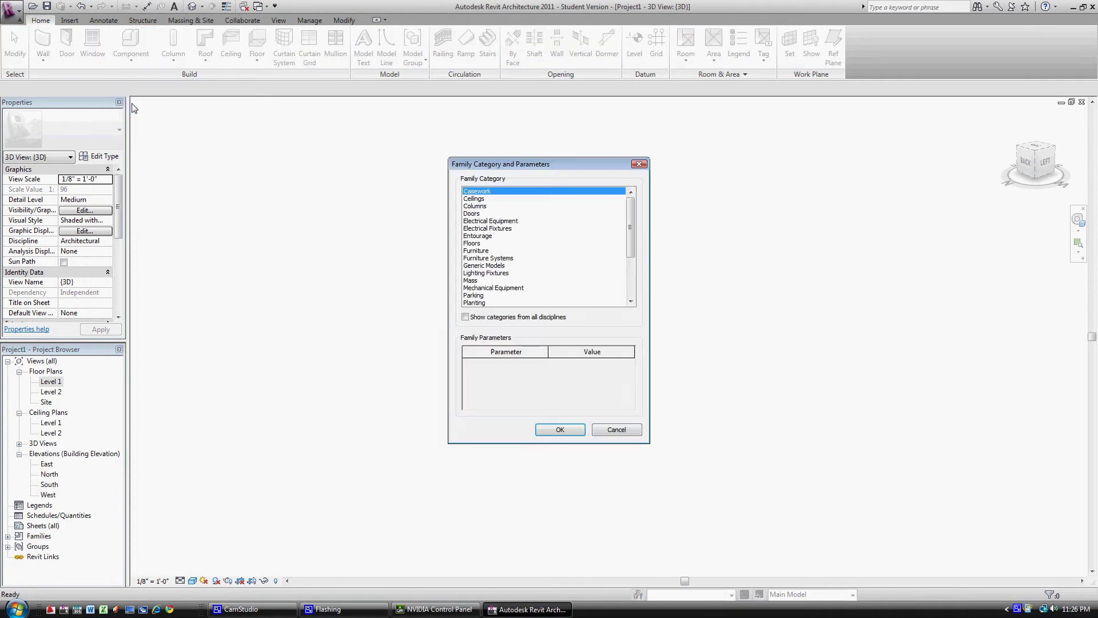
pyautogui.moveTo(627, 217); pyautogui.dragTo(633, 256)
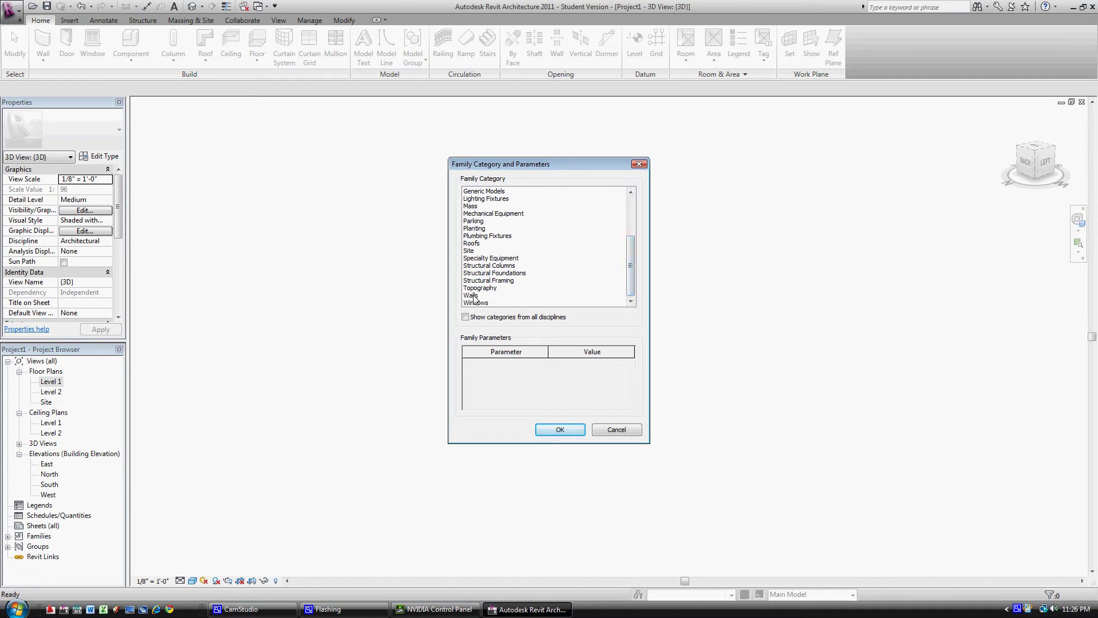
pyautogui.click(473, 296)
pyautogui.click(547, 434)
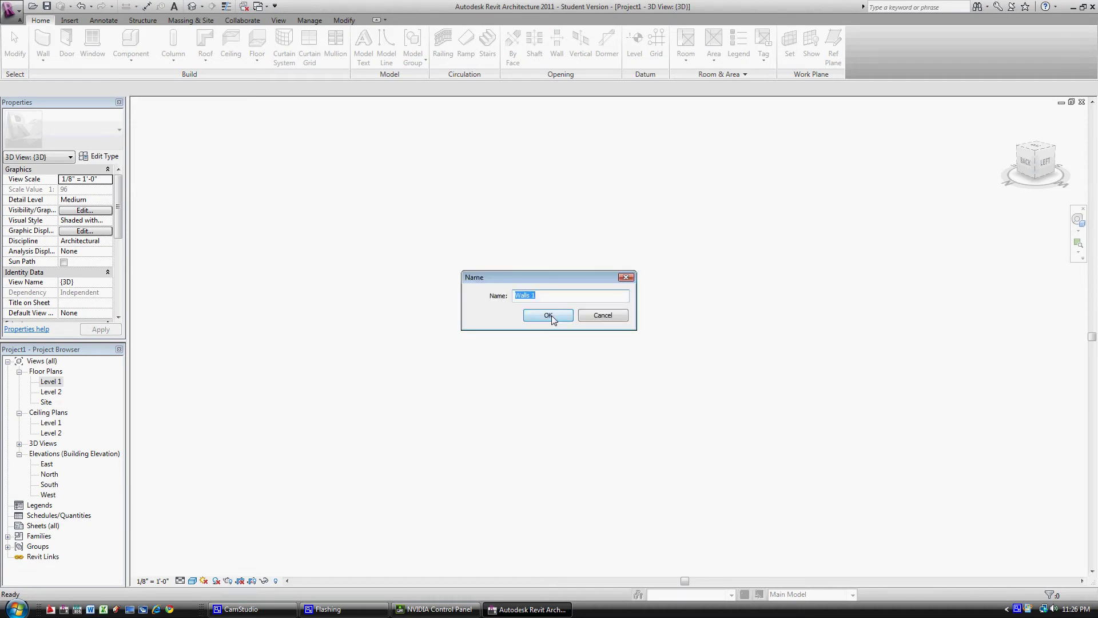
pyautogui.click(548, 315)
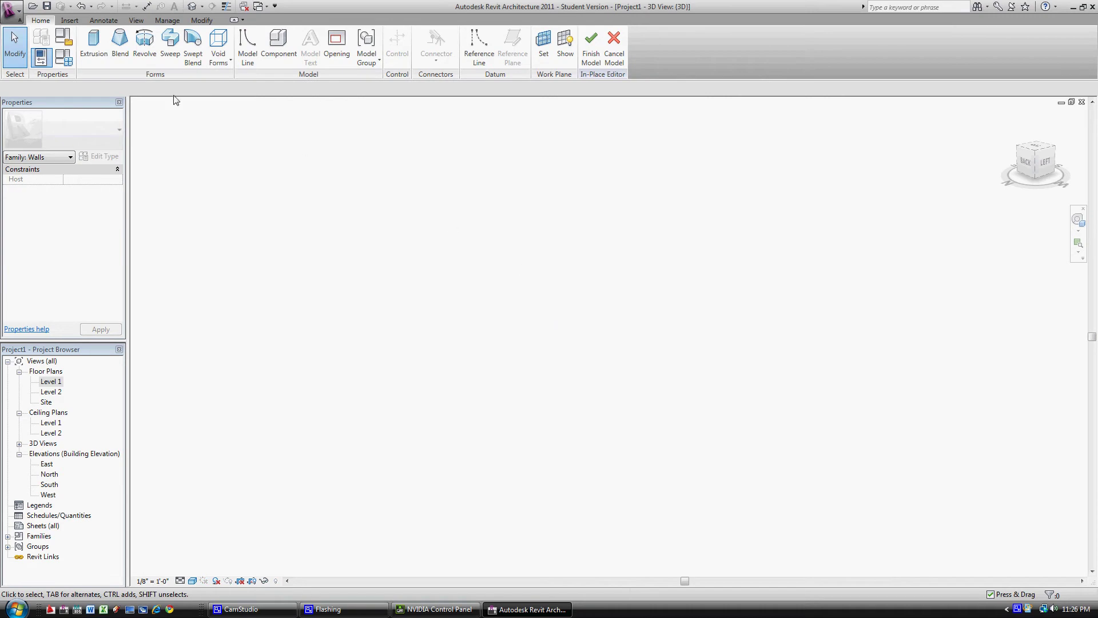
# - Start a solid extrusion using the Rectangle draw tool
pyautogui.click(94, 44)
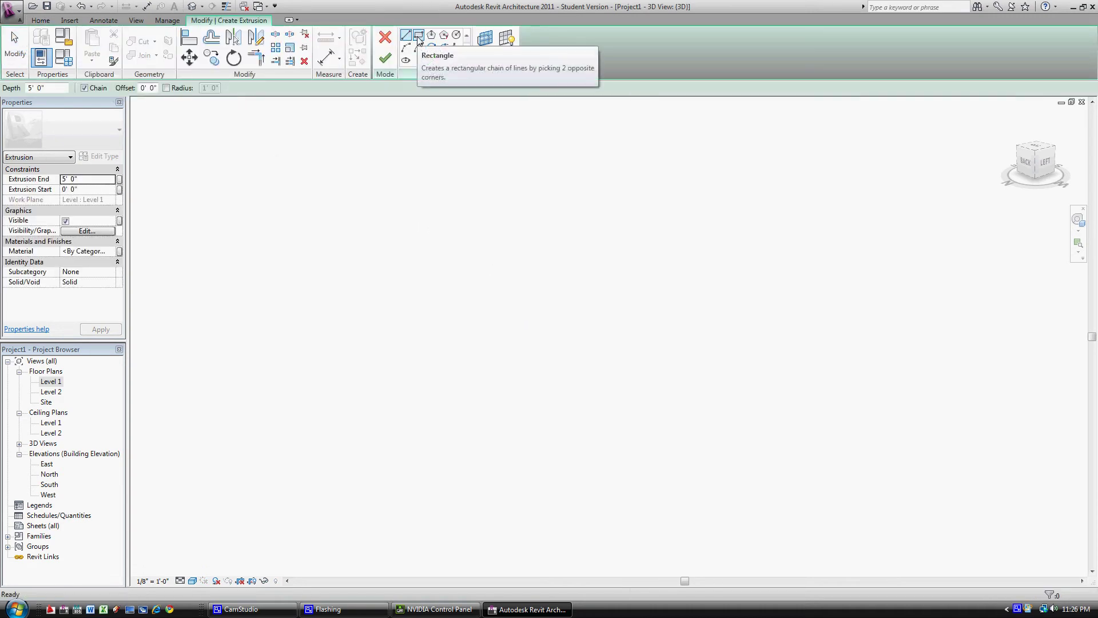
pyautogui.click(419, 37)
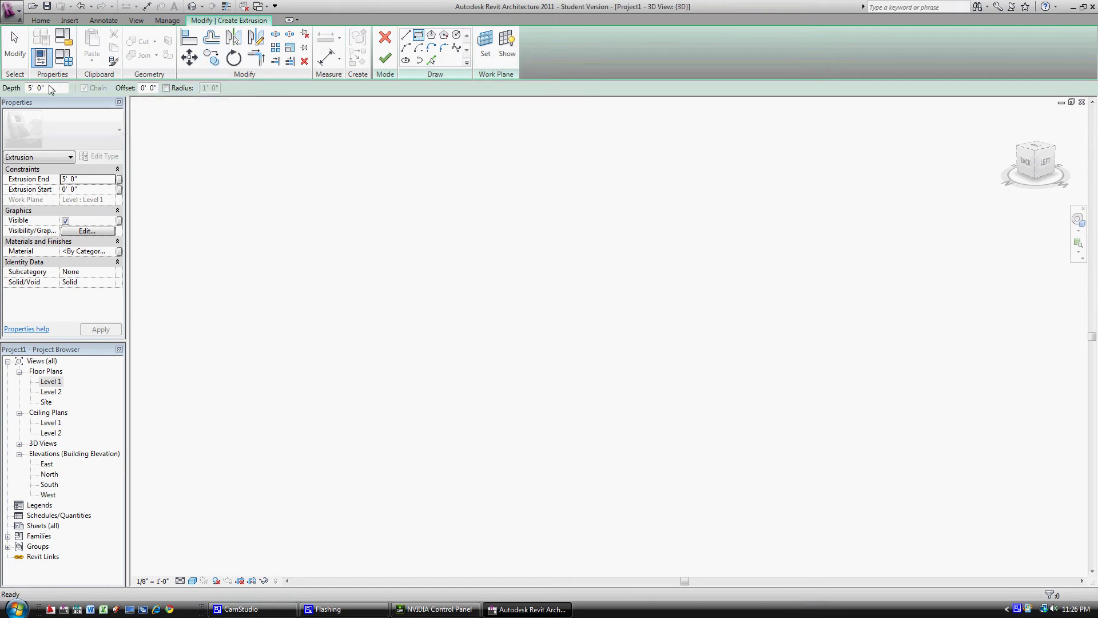
pyautogui.click(562, 289)
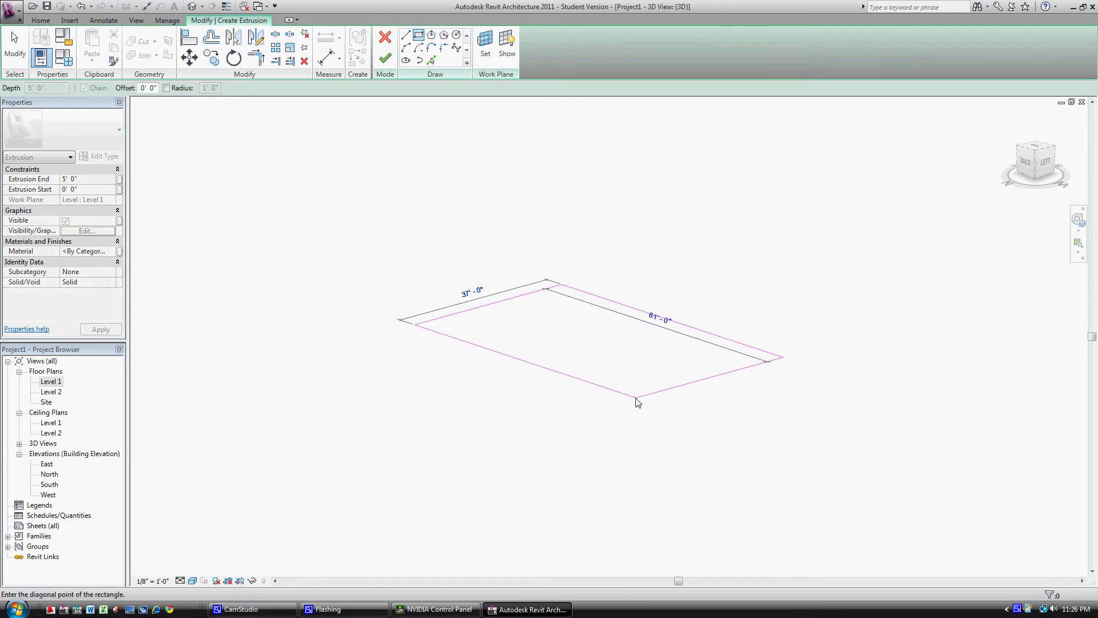
pyautogui.press('Escape')
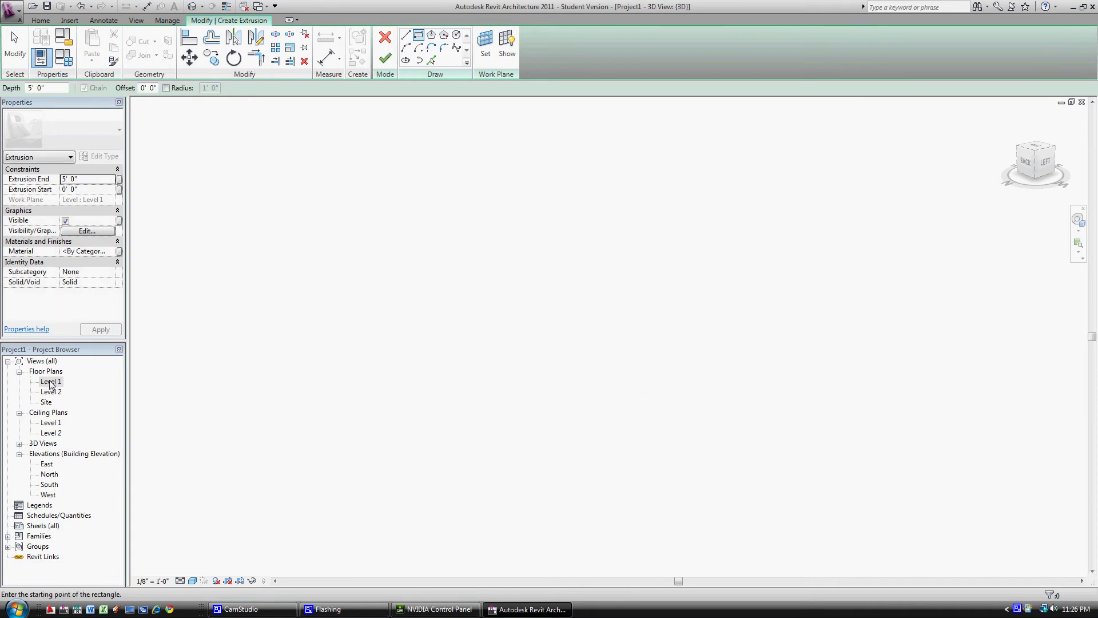
# - Draw the 27' by 22' rectangle profile on the Level 1 floor plan
pyautogui.doubleClick(50, 382)
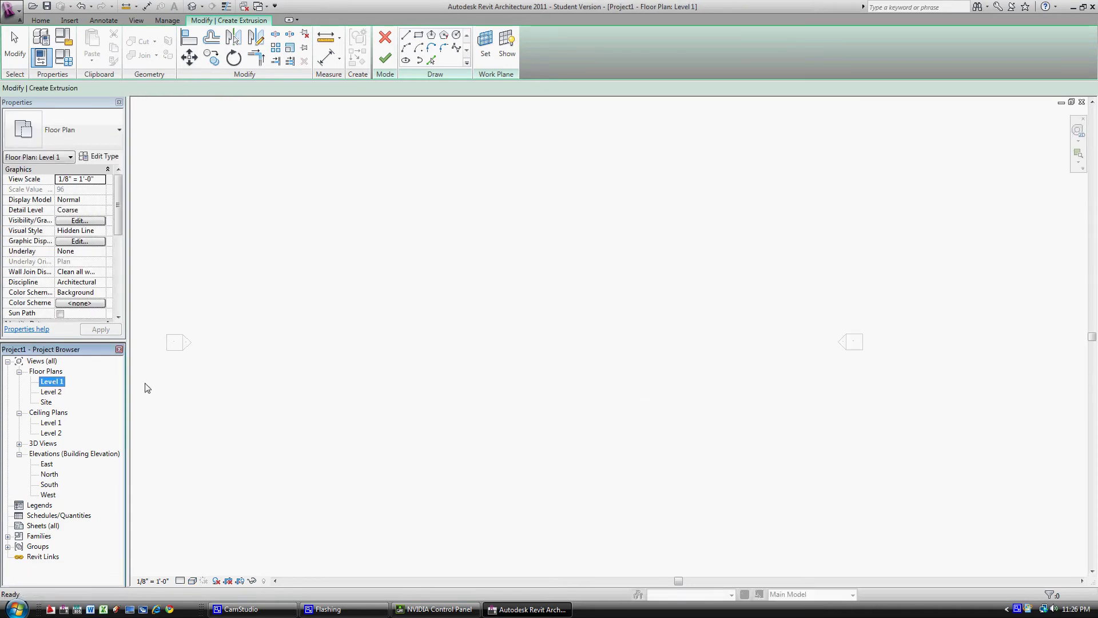
pyautogui.click(629, 363)
pyautogui.scroll(-2, 678, 363)
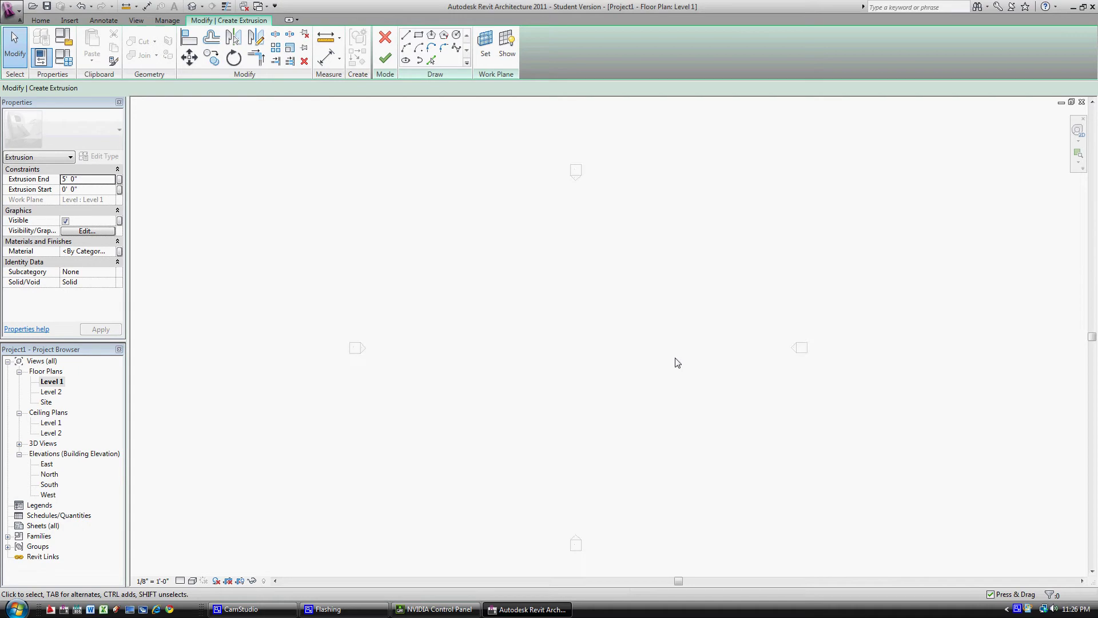
pyautogui.scroll(2, 629, 356)
pyautogui.moveTo(623, 358); pyautogui.dragTo(672, 346, button='middle')
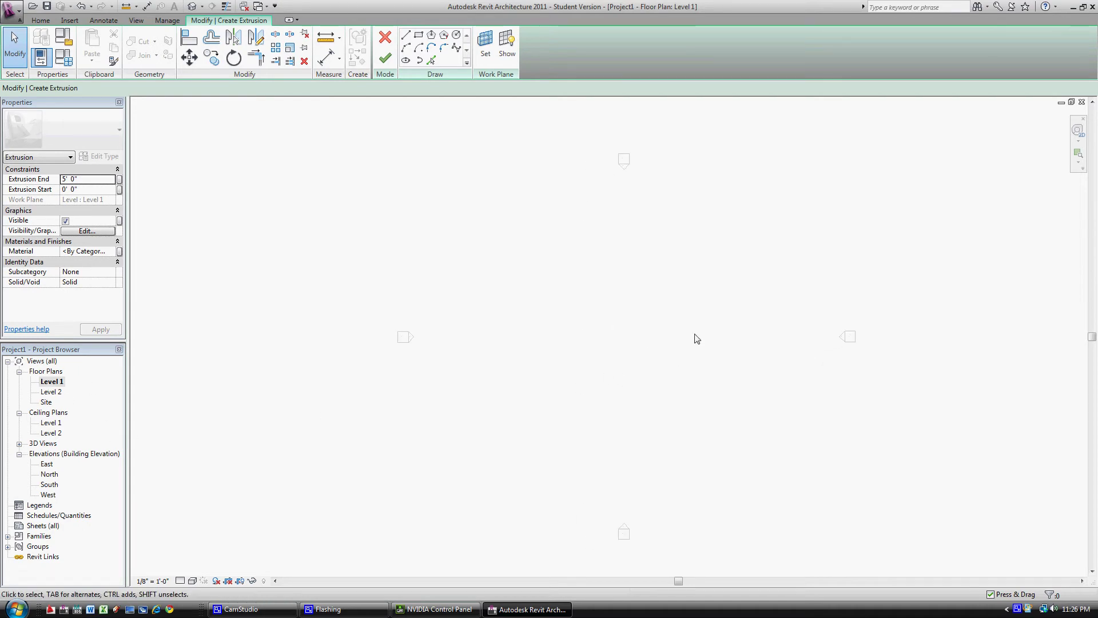
pyautogui.click(420, 34)
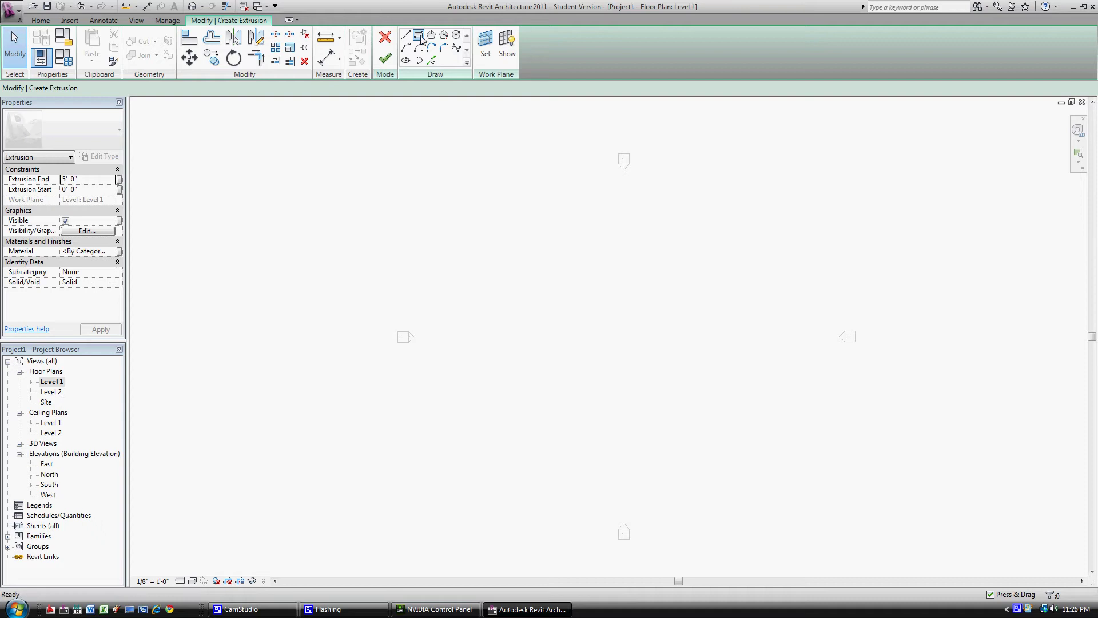
pyautogui.click(672, 317)
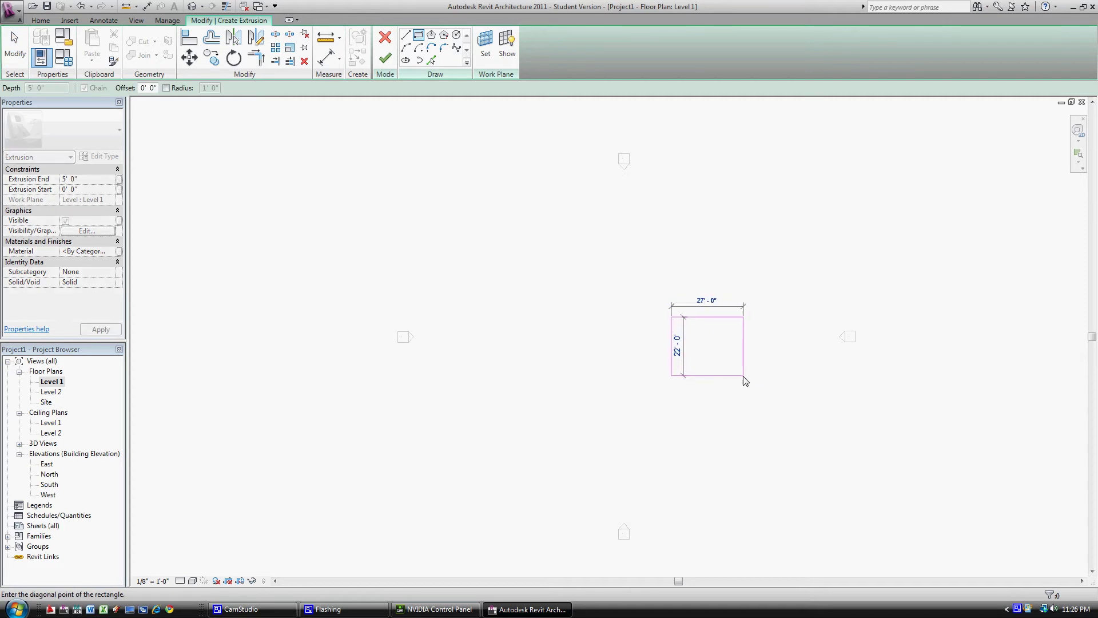
pyautogui.click(743, 376)
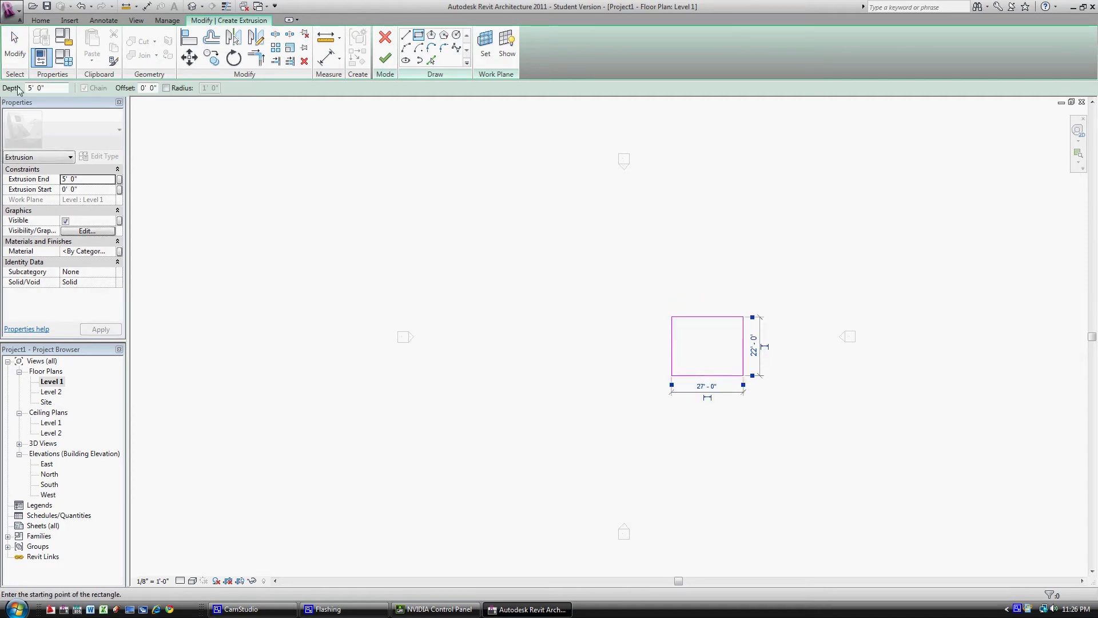
pyautogui.click(385, 57)
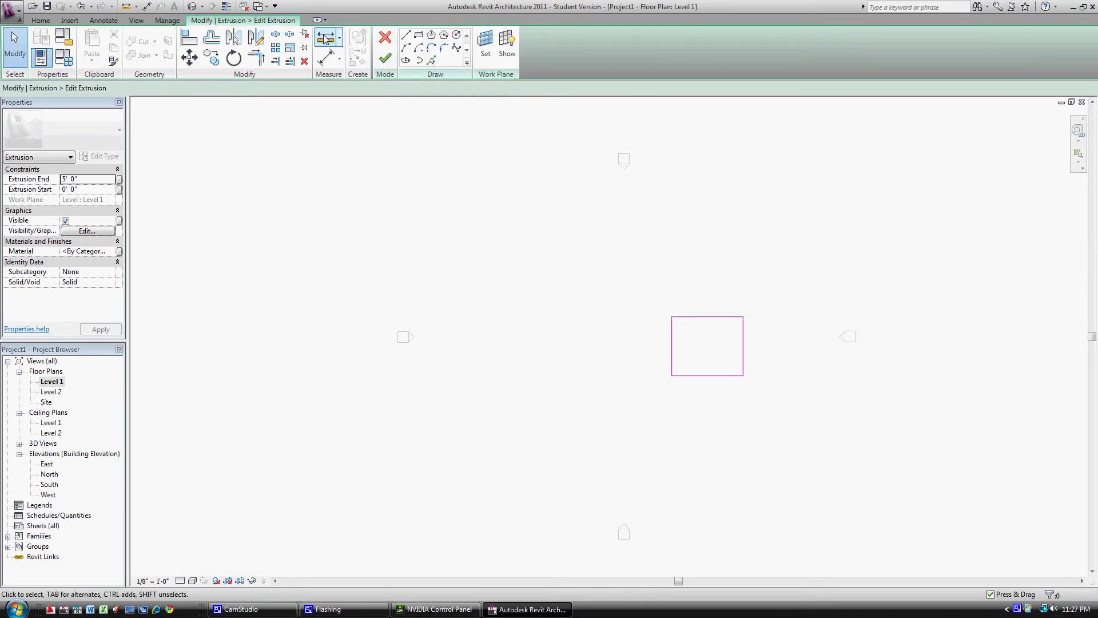
# - Finish the rectangle sketch into a solid extrusion in the 3D view
pyautogui.click(193, 7)
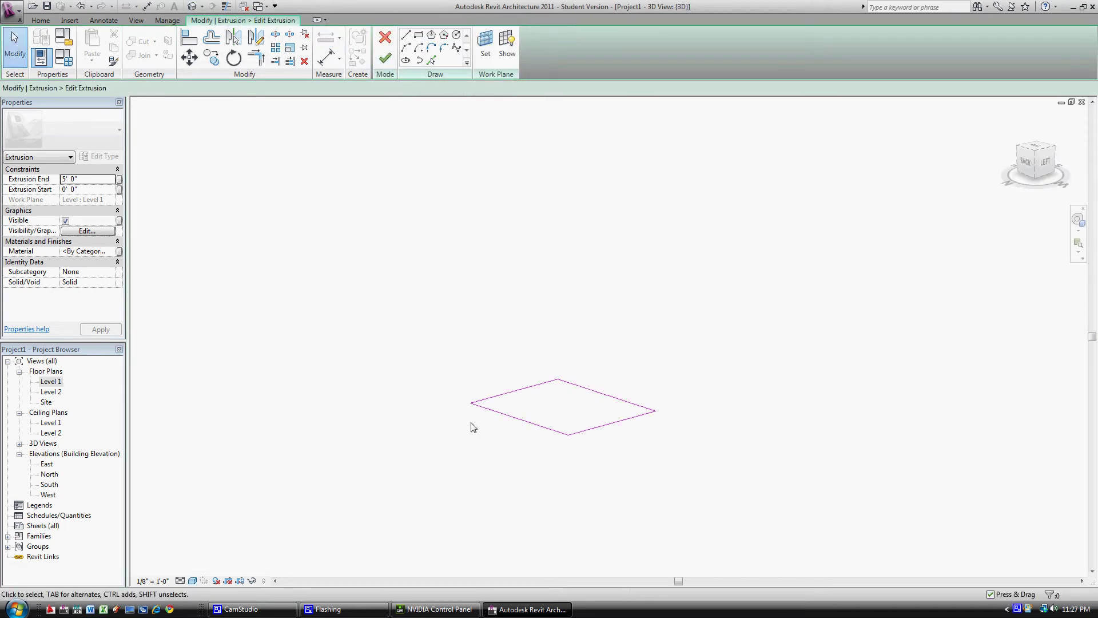
pyautogui.click(385, 58)
pyautogui.doubleClick(534, 368)
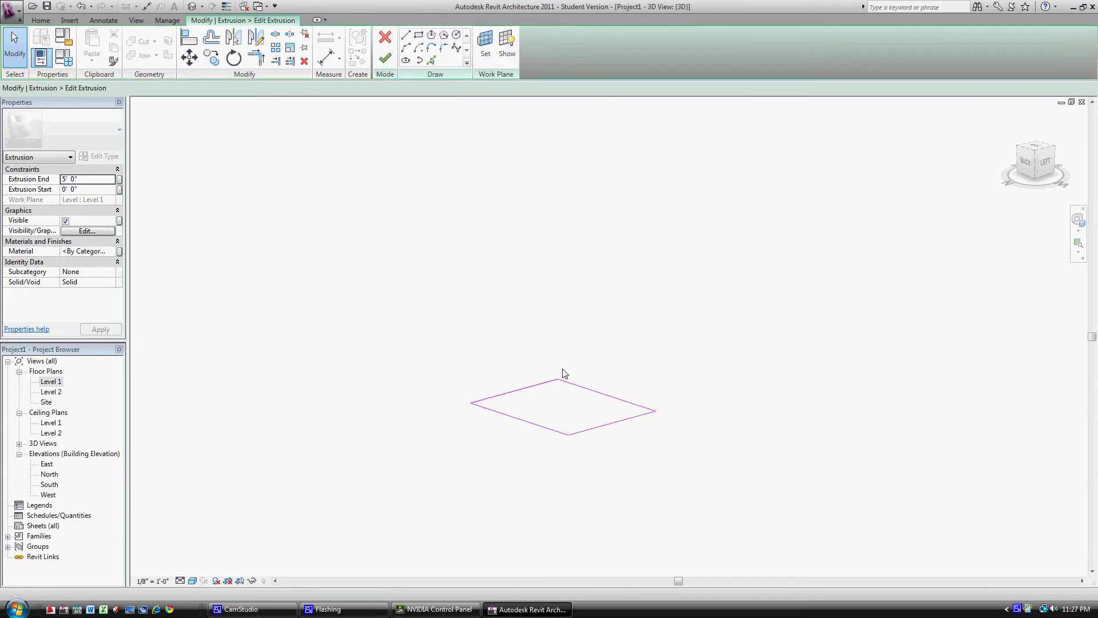
pyautogui.click(385, 58)
# - Drag the extrusion's top handle upward to make a taller near-cubic box
pyautogui.click(609, 330)
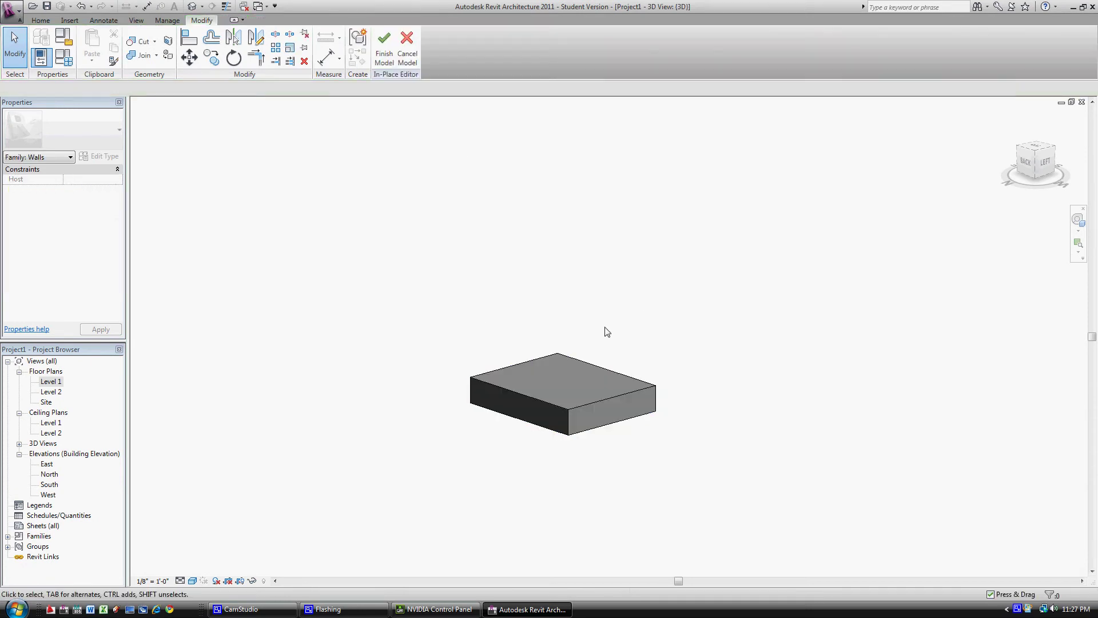
pyautogui.click(601, 365)
pyautogui.moveTo(631, 356); pyautogui.dragTo(758, 367, button='middle')
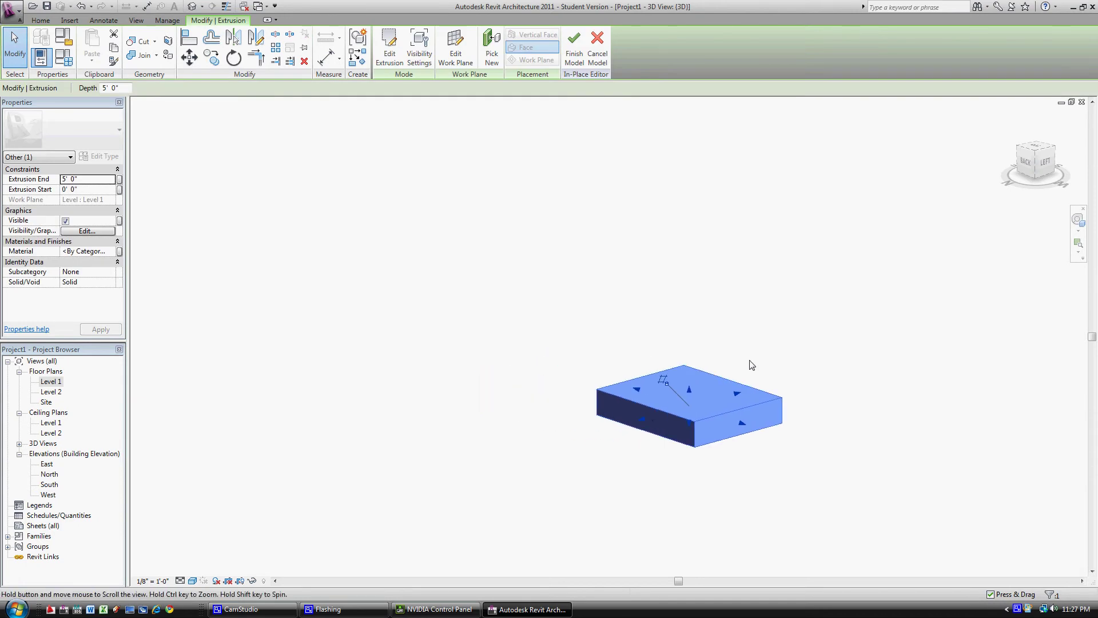
pyautogui.moveTo(683, 397); pyautogui.dragTo(691, 312)
pyautogui.click(579, 426)
pyautogui.scroll(-2, 573, 425)
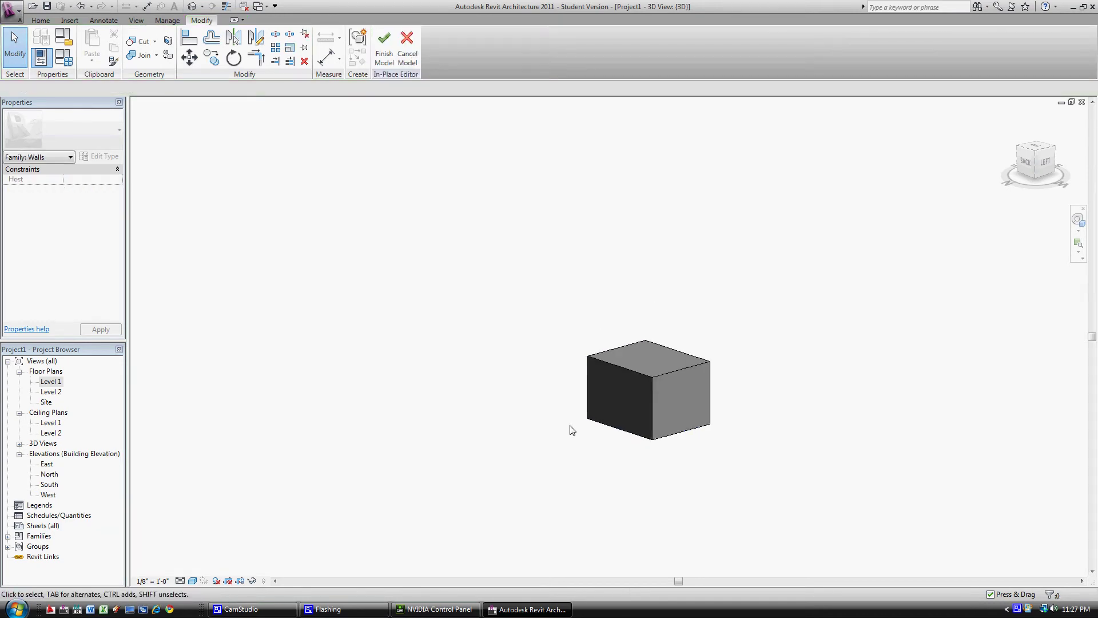
pyautogui.moveTo(178, 397)
pyautogui.keyDown('shift'); pyautogui.mouseDown(button='middle')
pyautogui.moveTo(544, 451)
pyautogui.moveTo(728, 419)
pyautogui.moveTo(537, 429)
pyautogui.moveTo(431, 421)
pyautogui.mouseUp(button='middle'); pyautogui.keyUp('shift')
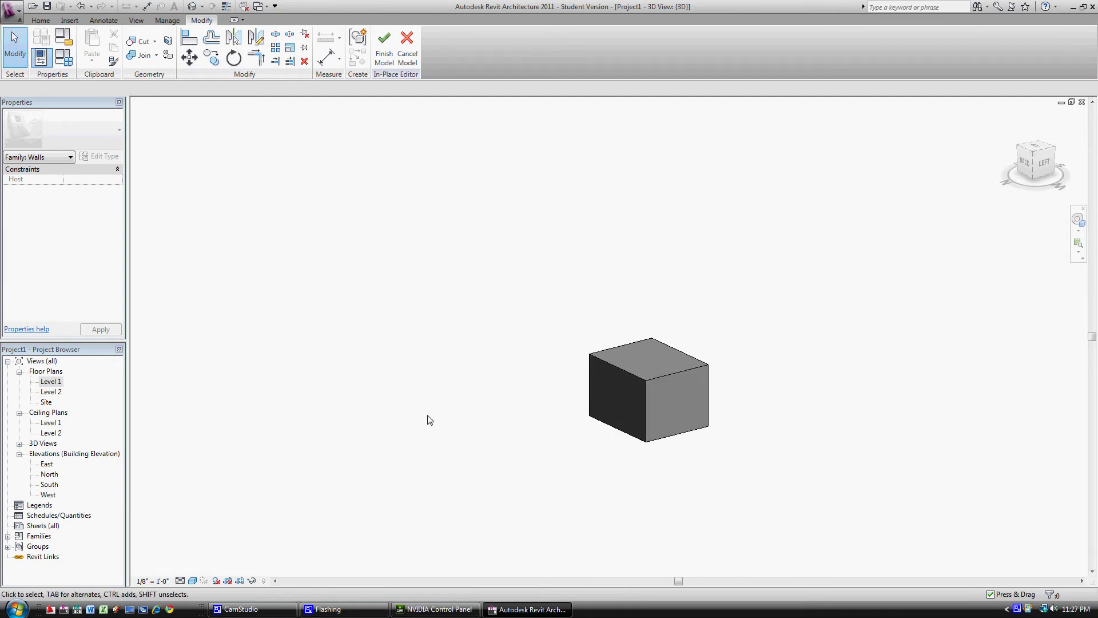
# - Return to the in-place modelling tools and the Level 1 floor plan
pyautogui.click(38, 21)
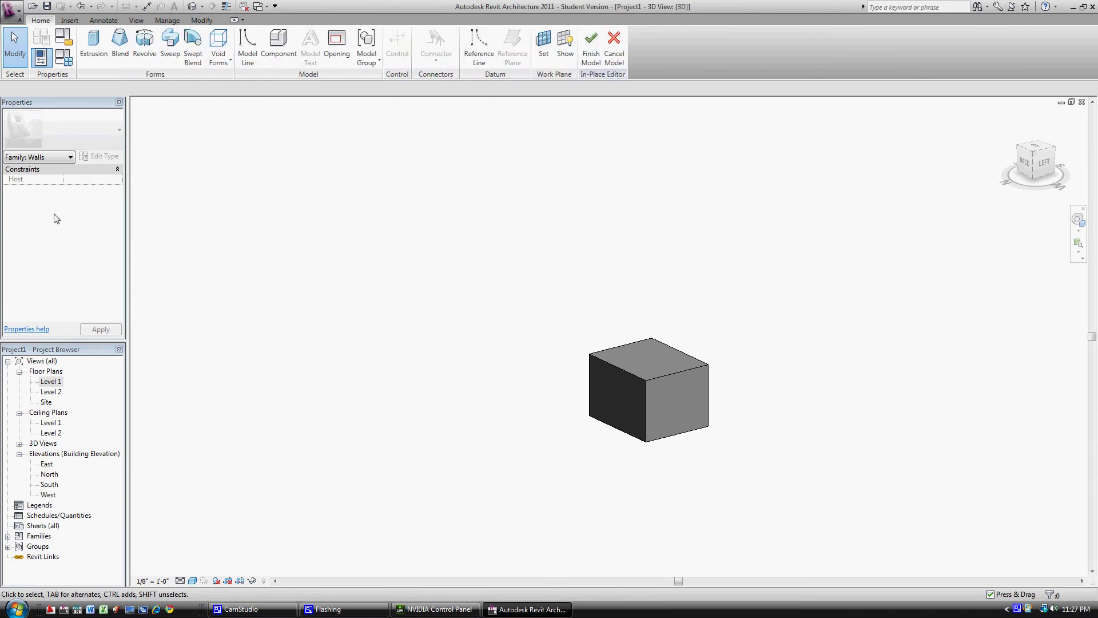
pyautogui.doubleClick(52, 382)
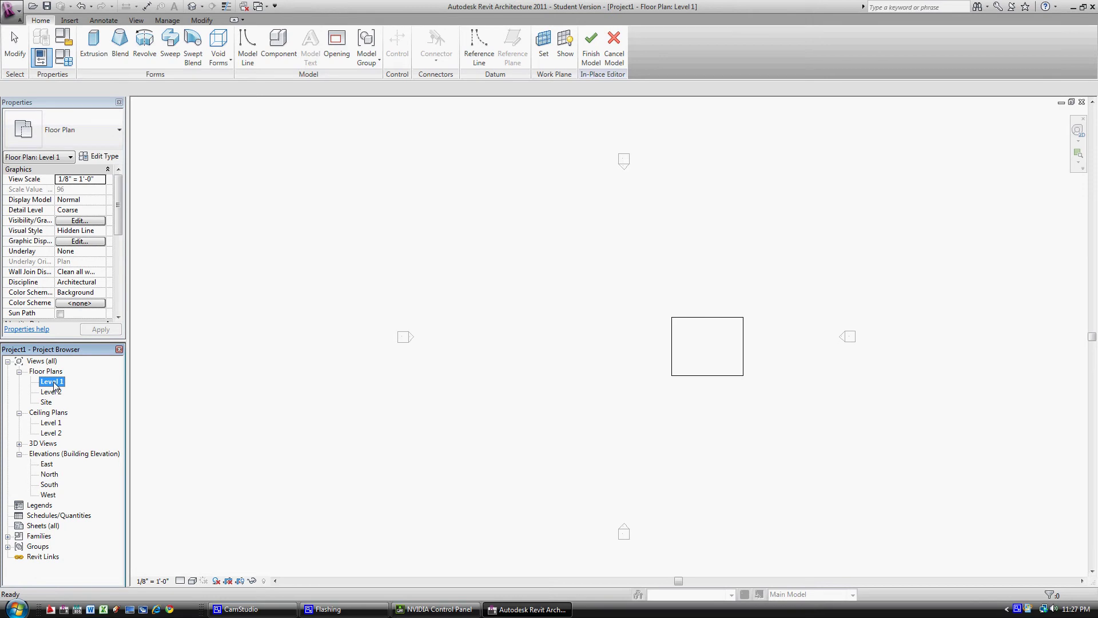
pyautogui.click(678, 400)
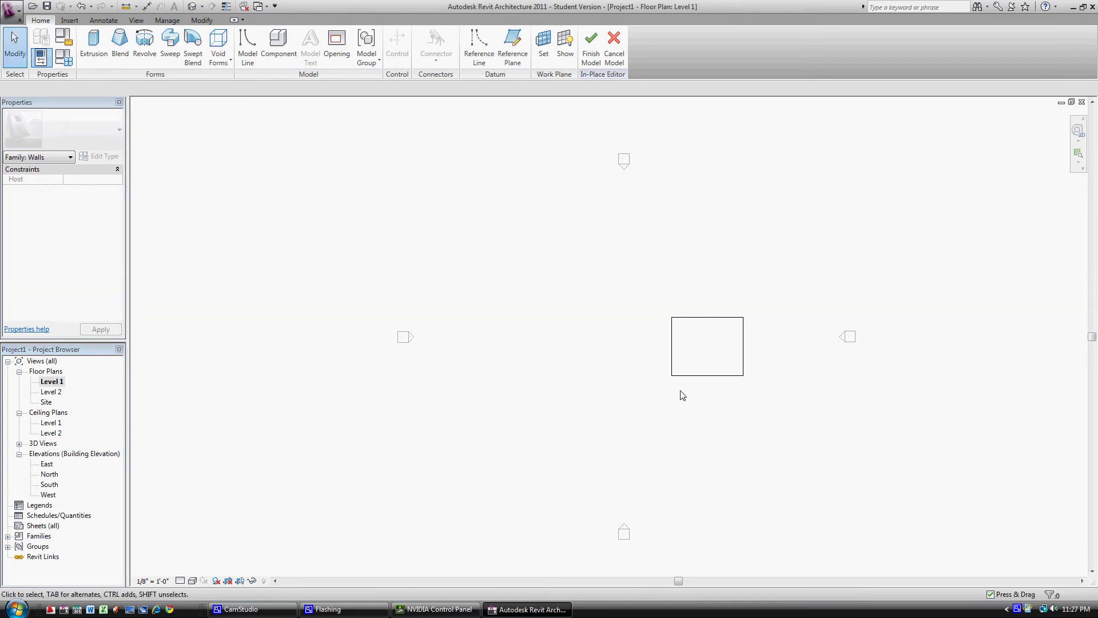
pyautogui.moveTo(683, 395)
pyautogui.mouseDown(button='middle')
pyautogui.moveTo(640, 397)
pyautogui.moveTo(659, 399)
pyautogui.mouseUp(button='middle')
pyautogui.scroll(1, 640, 397)
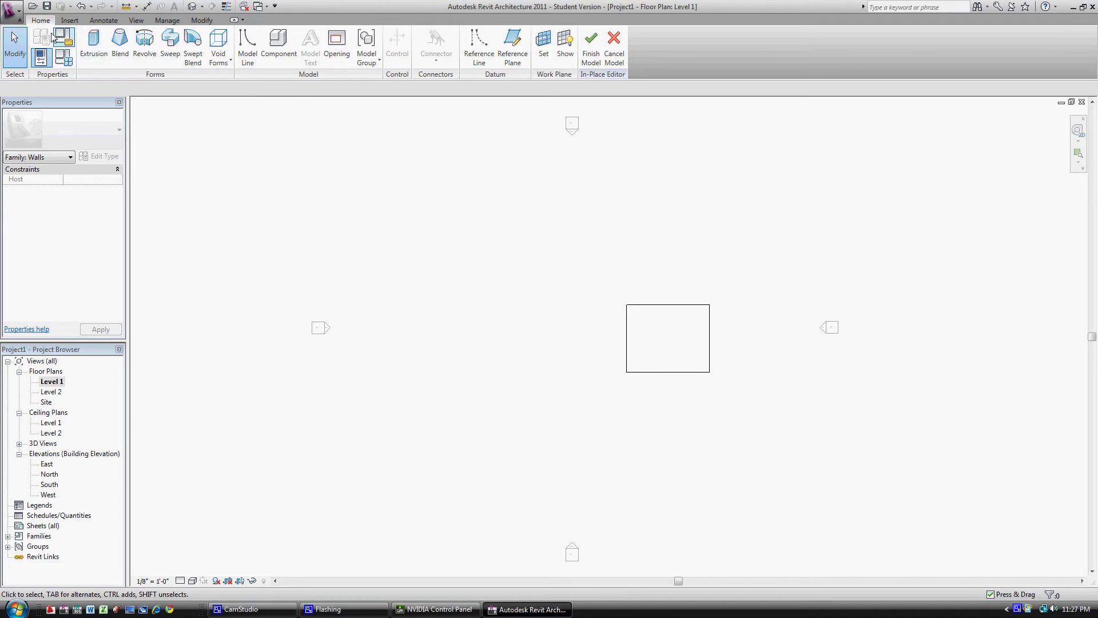
# - Pick the box's south face as the work plane and open Elevation: South
pyautogui.click(546, 52)
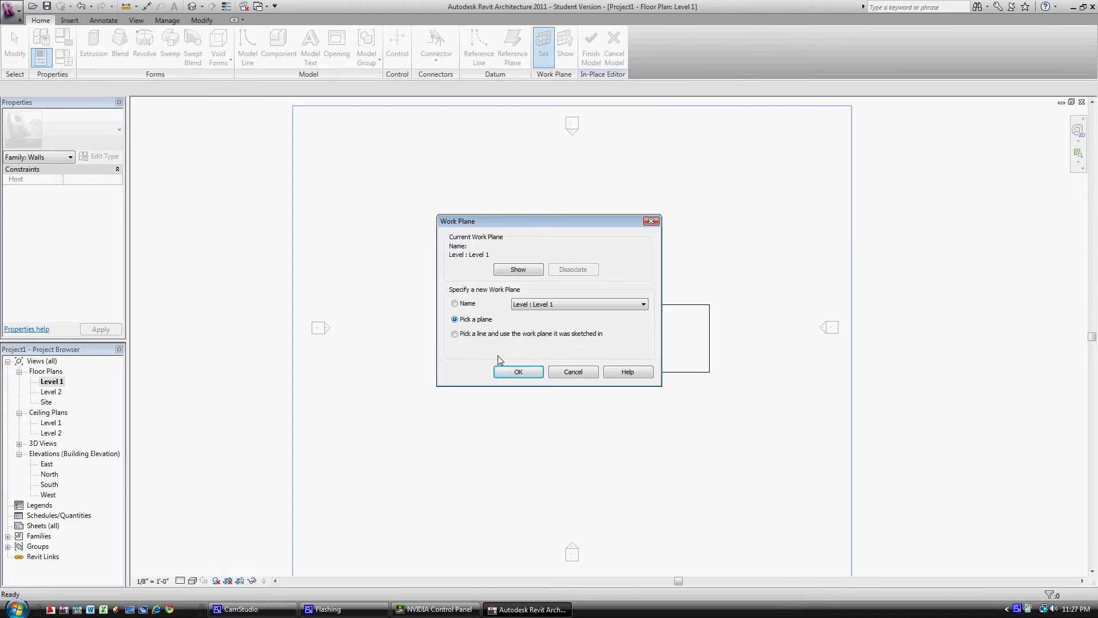
pyautogui.click(518, 373)
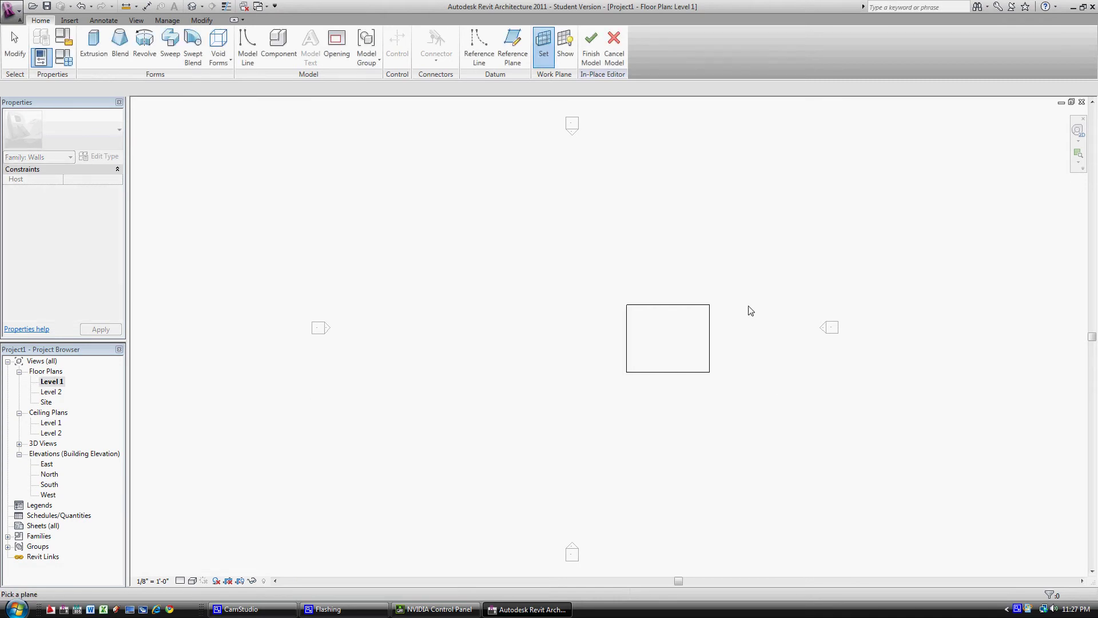
pyautogui.click(671, 372)
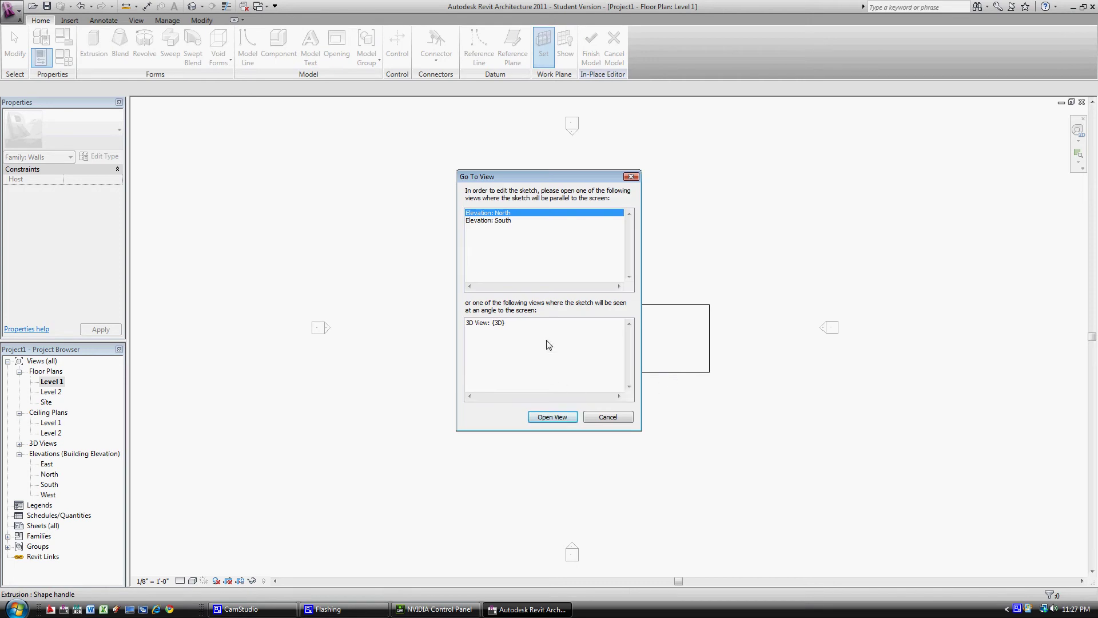
pyautogui.doubleClick(482, 222)
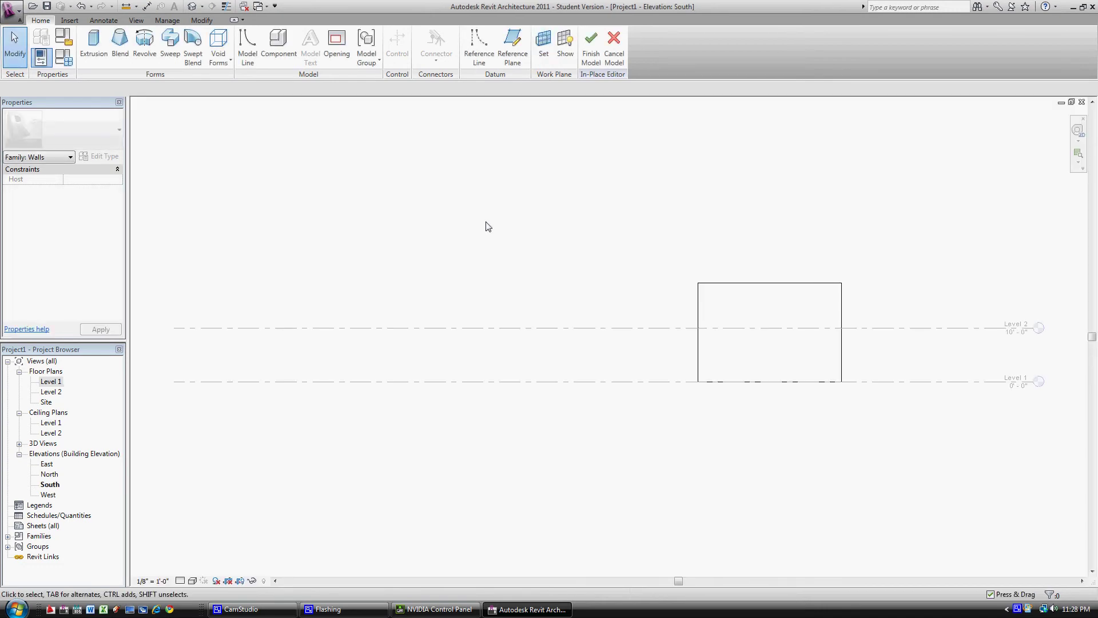
# - Start a new solid extrusion with an 18'-radius centre-ends arc above the box
pyautogui.moveTo(787, 228); pyautogui.dragTo(715, 246, button='middle')
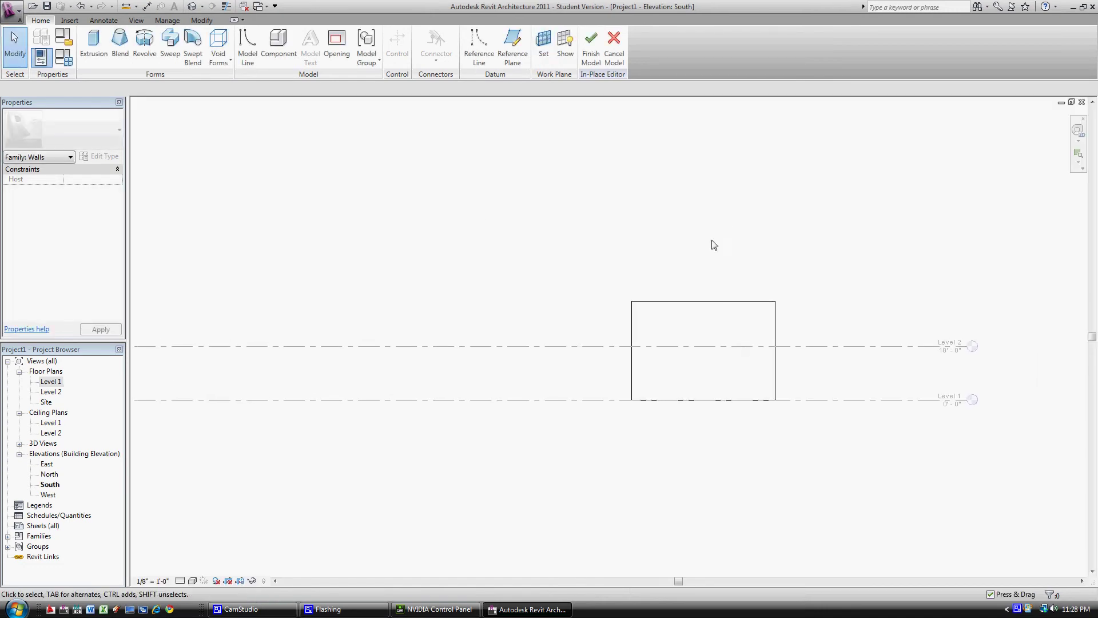
pyautogui.click(99, 47)
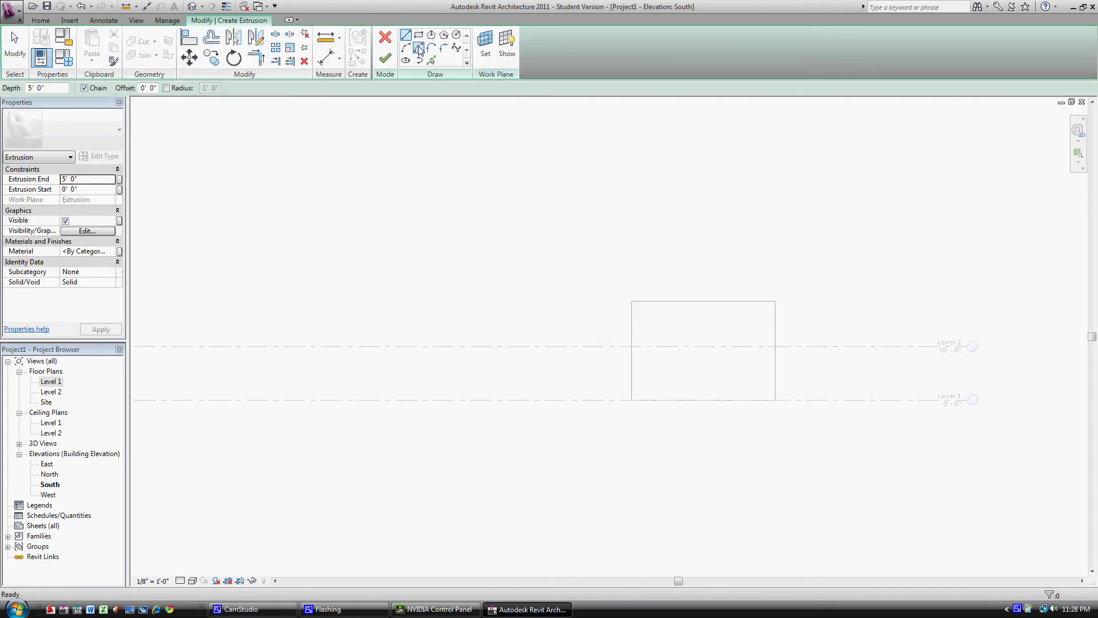
pyautogui.click(419, 49)
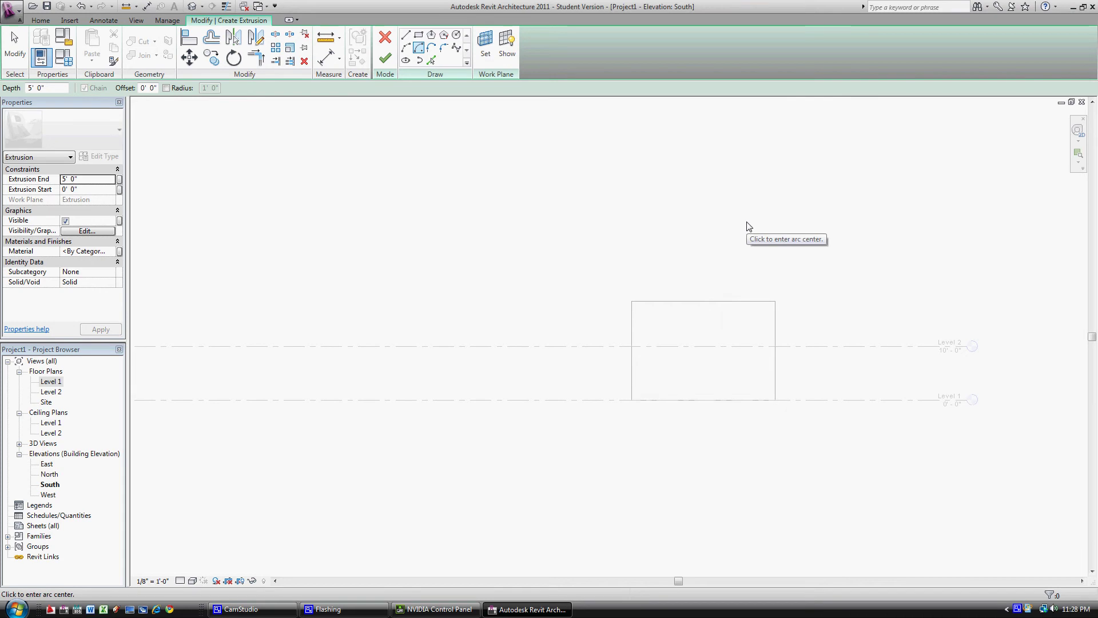
pyautogui.click(746, 222)
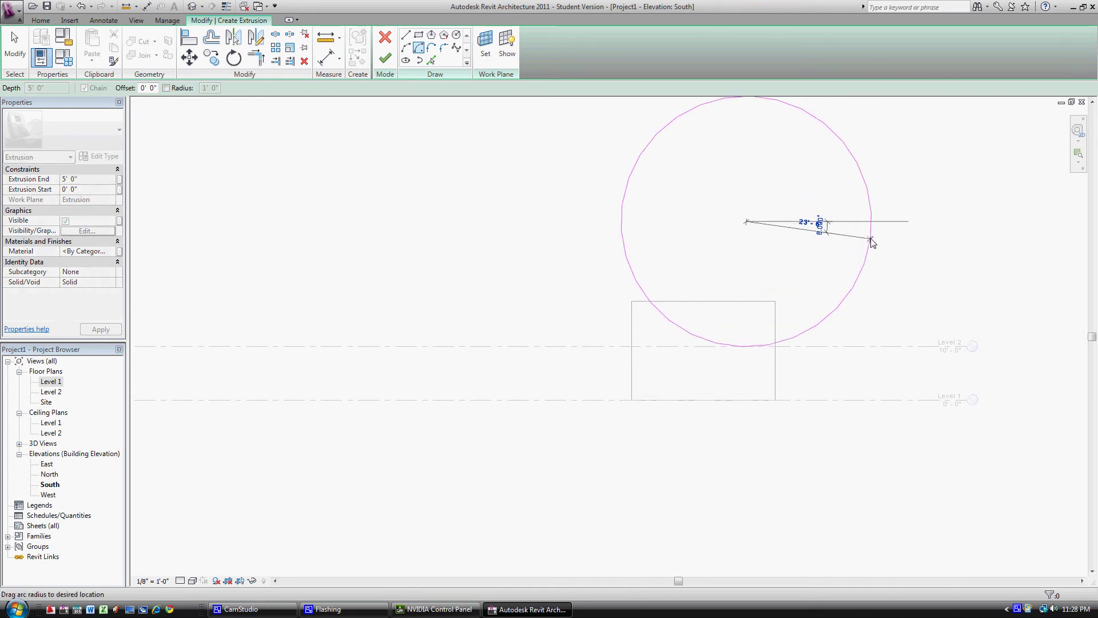
pyautogui.click(841, 234)
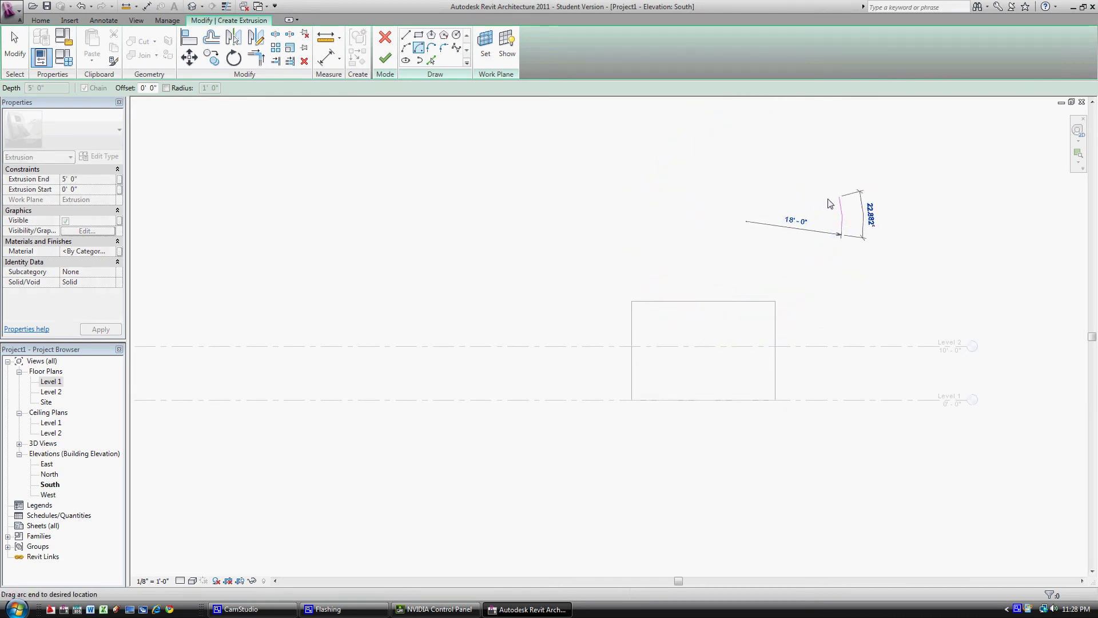
pyautogui.click(708, 164)
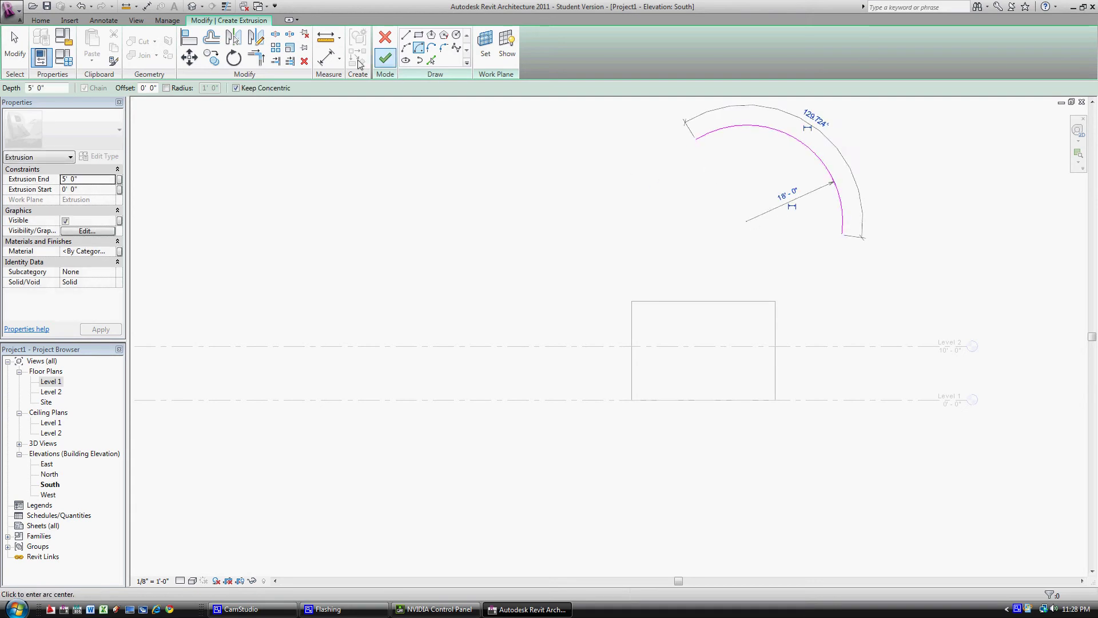
# - Draw a vertical line from the arc's lower end down to Level 1
pyautogui.click(405, 35)
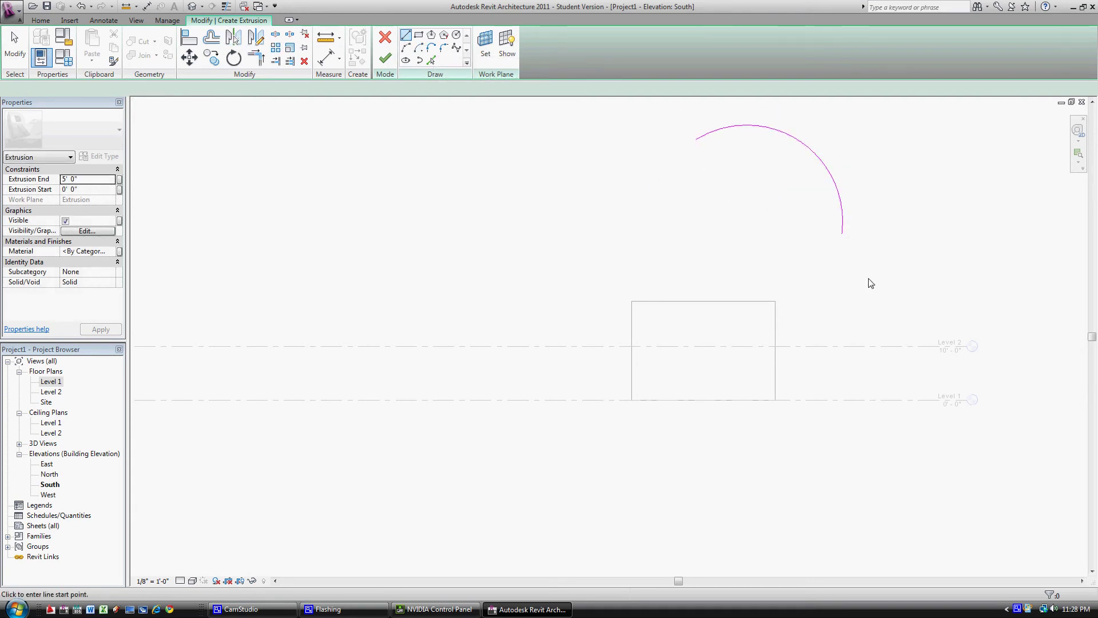
pyautogui.click(842, 234)
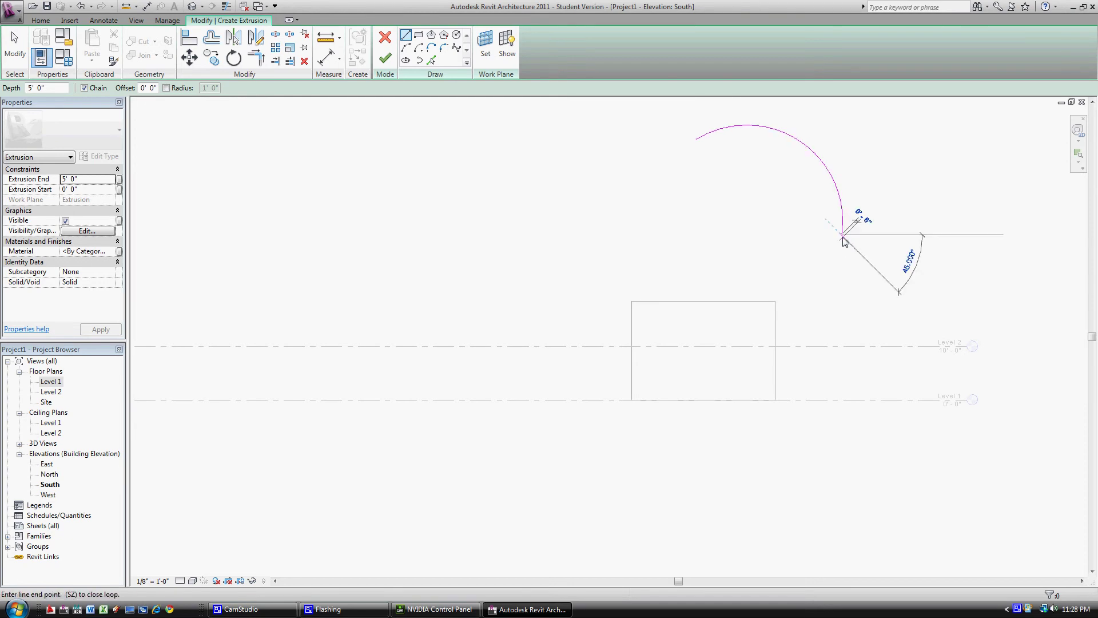
pyautogui.click(841, 399)
pyautogui.press('Escape')
pyautogui.press('Escape')
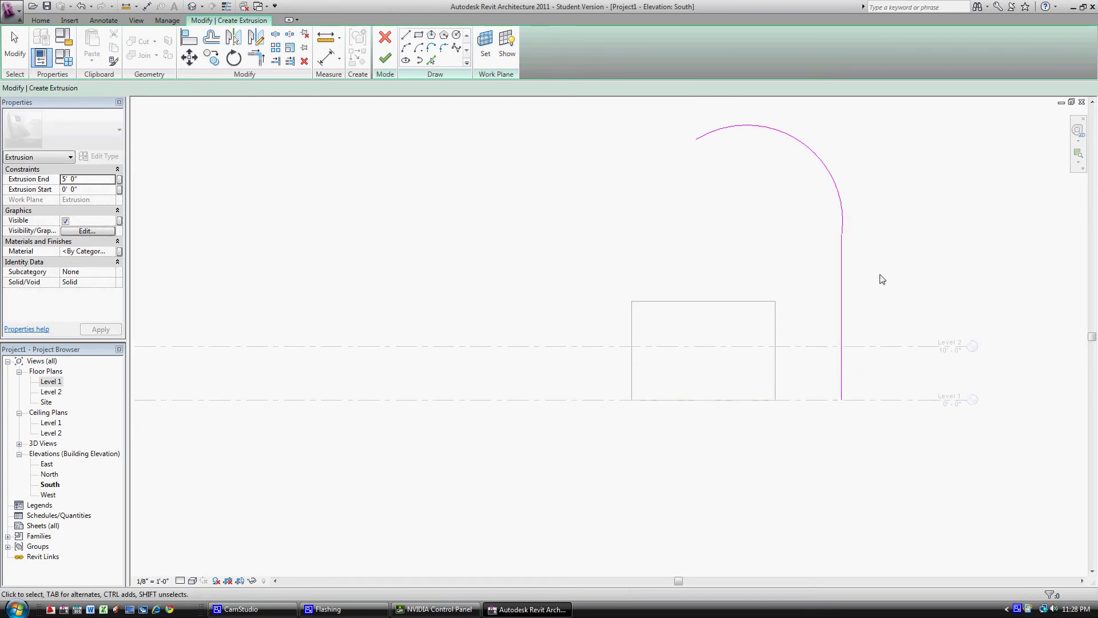
pyautogui.moveTo(880, 277); pyautogui.dragTo(901, 307, button='middle')
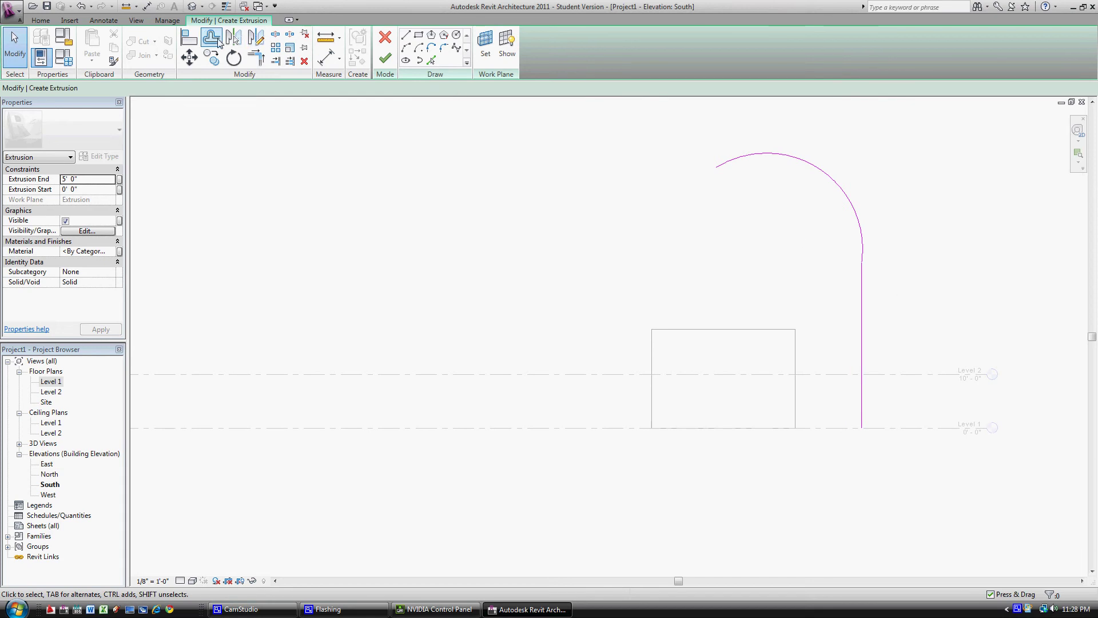
# - Offset the arc and the vertical line by 1'0" to create parallel copies
pyautogui.click(211, 37)
pyautogui.click(783, 163)
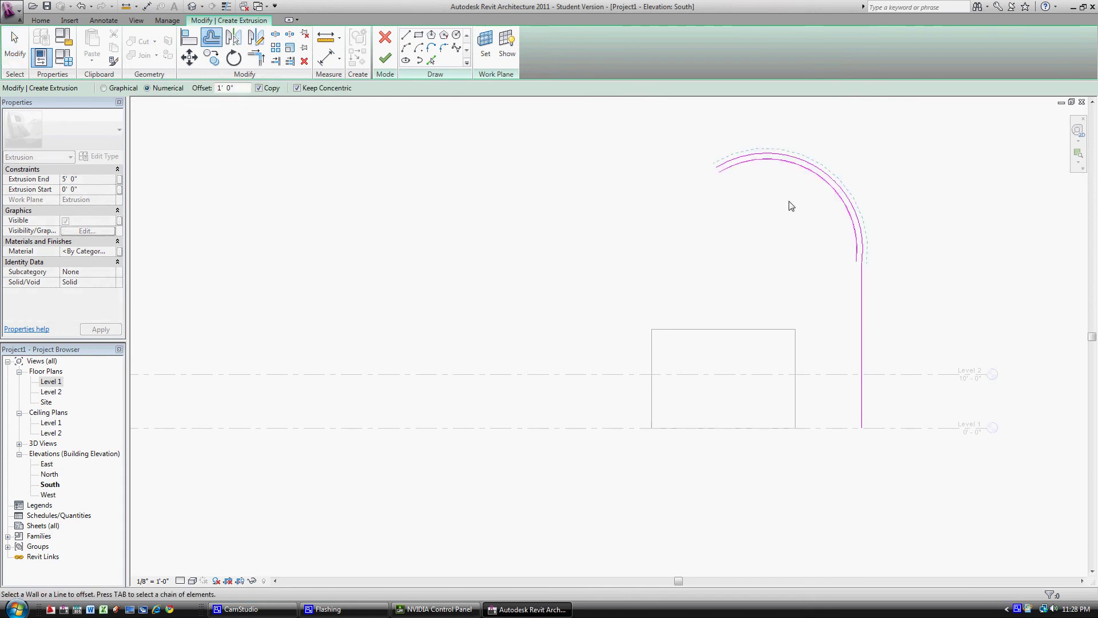
pyautogui.click(861, 294)
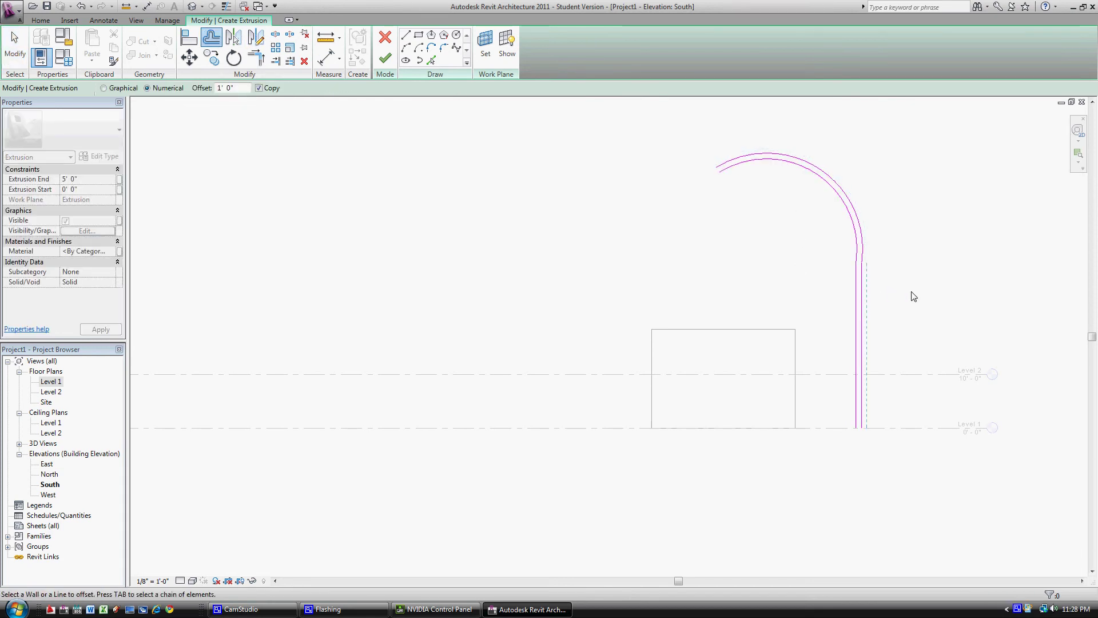
pyautogui.press('Escape')
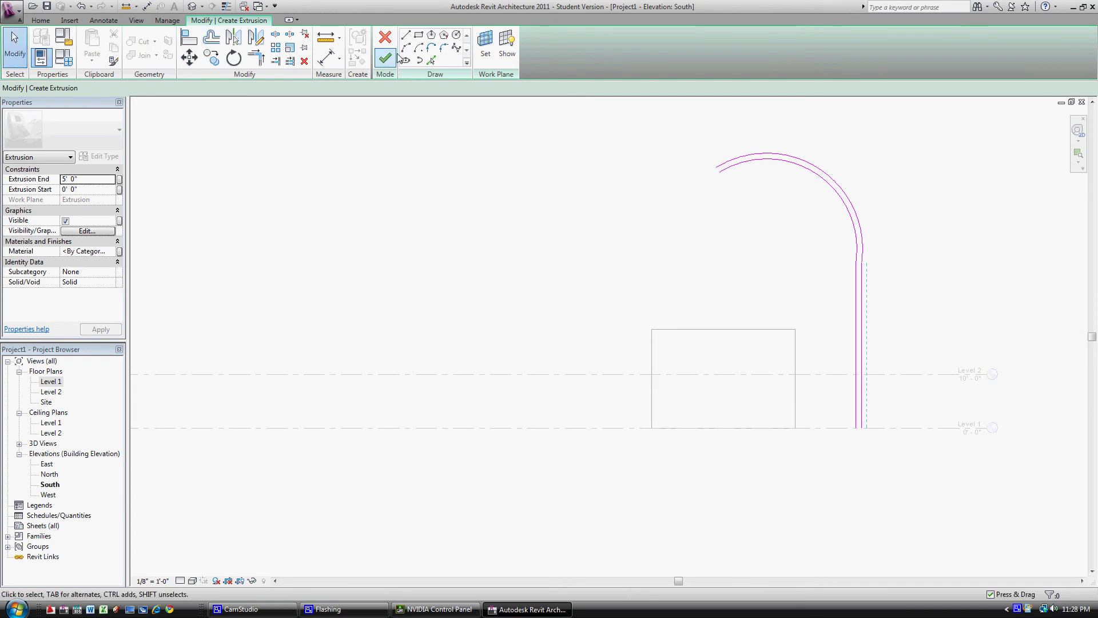
pyautogui.click(406, 35)
pyautogui.scroll(1, 711, 160)
# - Cap the top by joining the two arc ends with a short line
pyautogui.scroll(2, 711, 166)
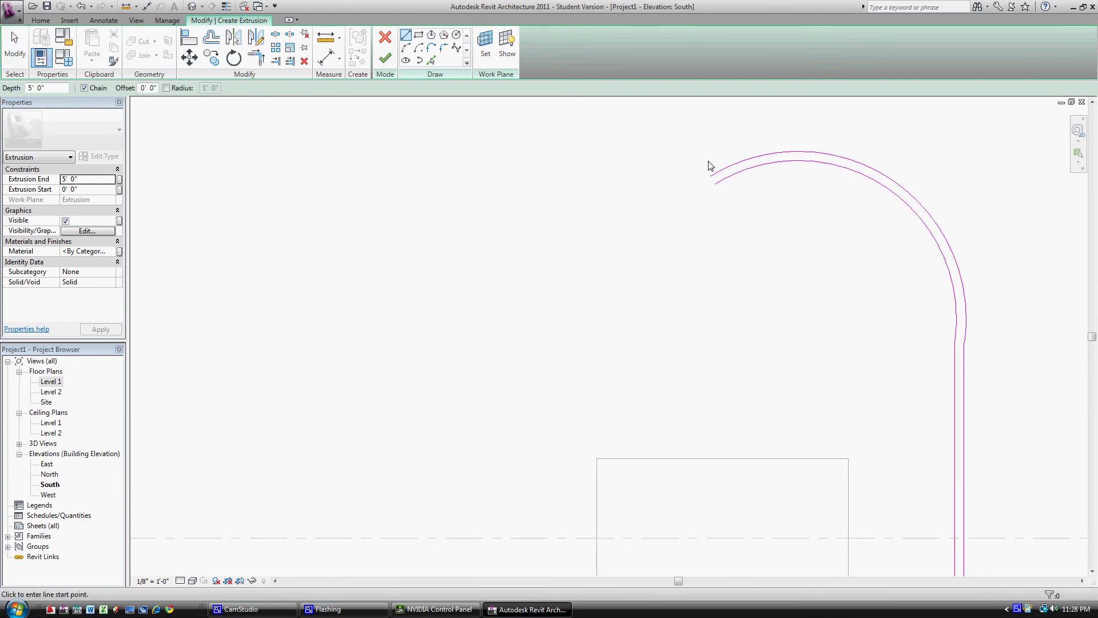
pyautogui.click(712, 178)
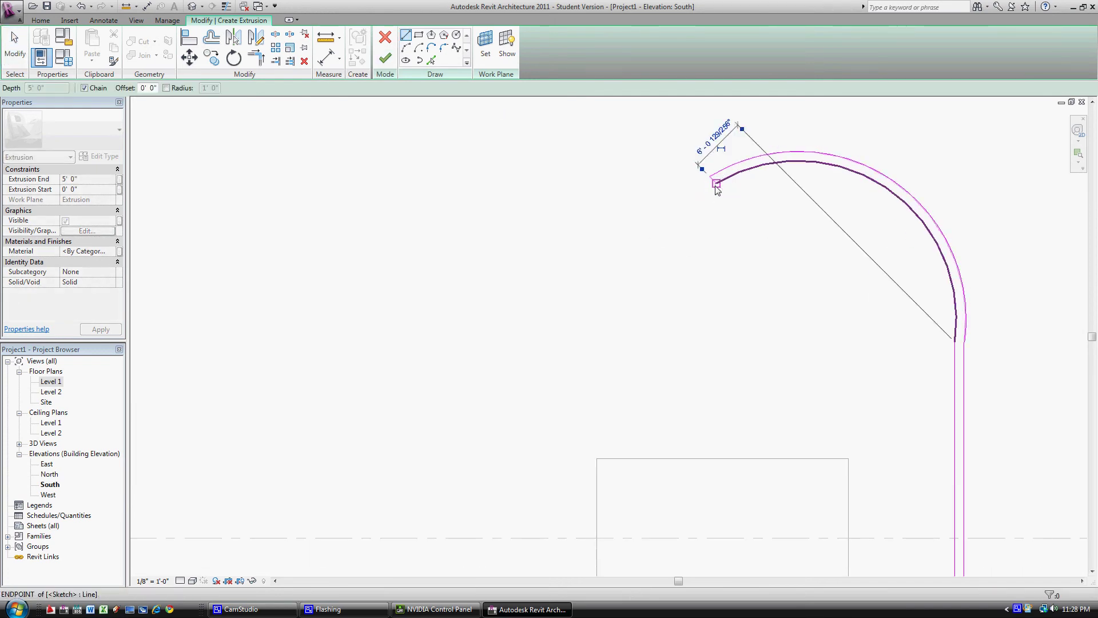
pyautogui.press('Escape')
pyautogui.scroll(-2, 809, 324)
pyautogui.scroll(2, 912, 555)
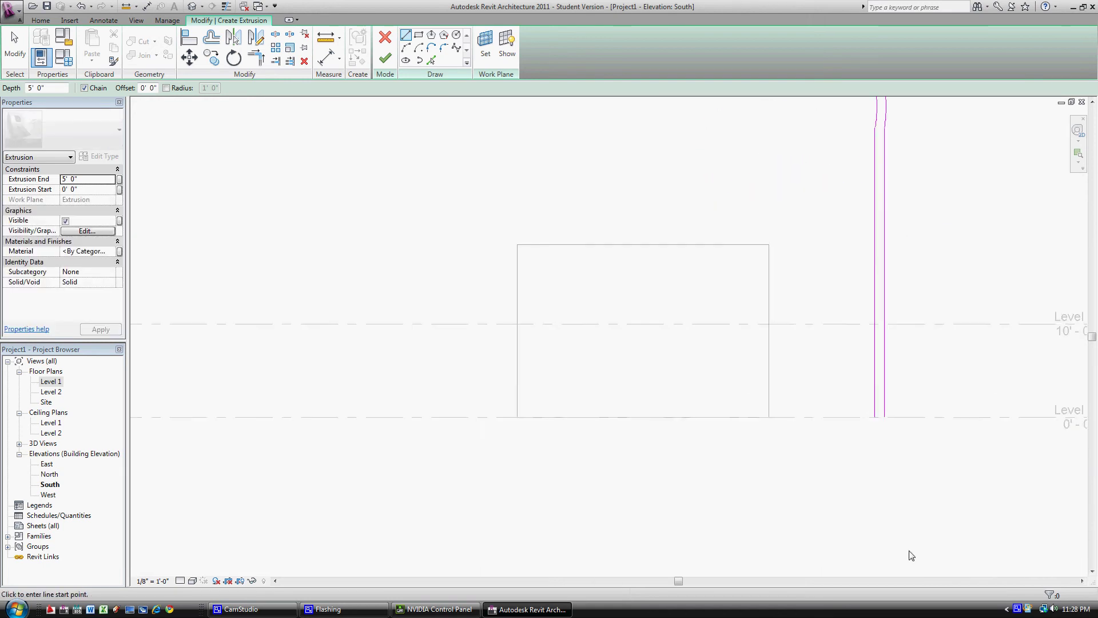
pyautogui.scroll(1, 846, 385)
# - Close the base with a short line between the two vertical lines at Level 1
pyautogui.click(867, 387)
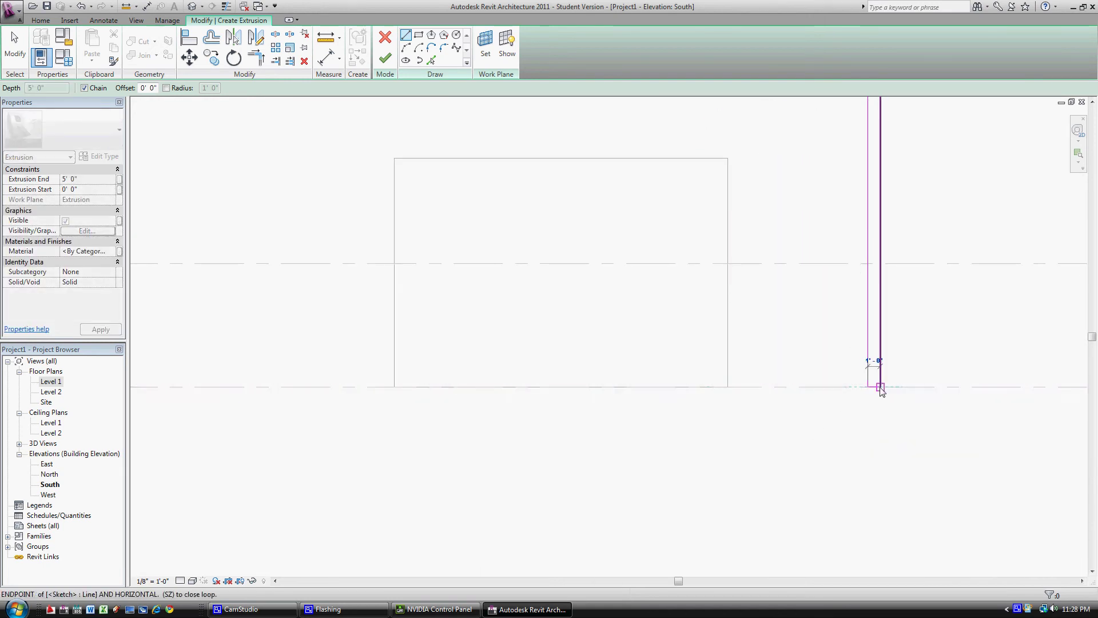
pyautogui.click(881, 386)
pyautogui.press('Escape')
pyautogui.press('Escape')
pyautogui.scroll(-3, 887, 437)
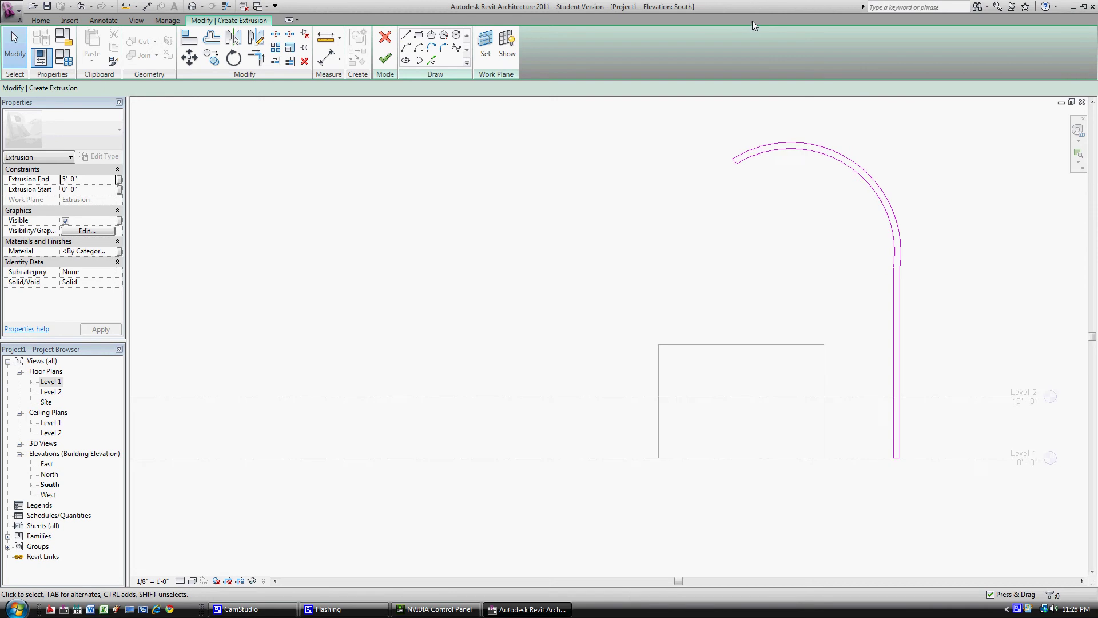
pyautogui.scroll(3, 719, 211)
pyautogui.scroll(2, 735, 173)
pyautogui.scroll(-1, 734, 174)
pyautogui.scroll(-2, 733, 177)
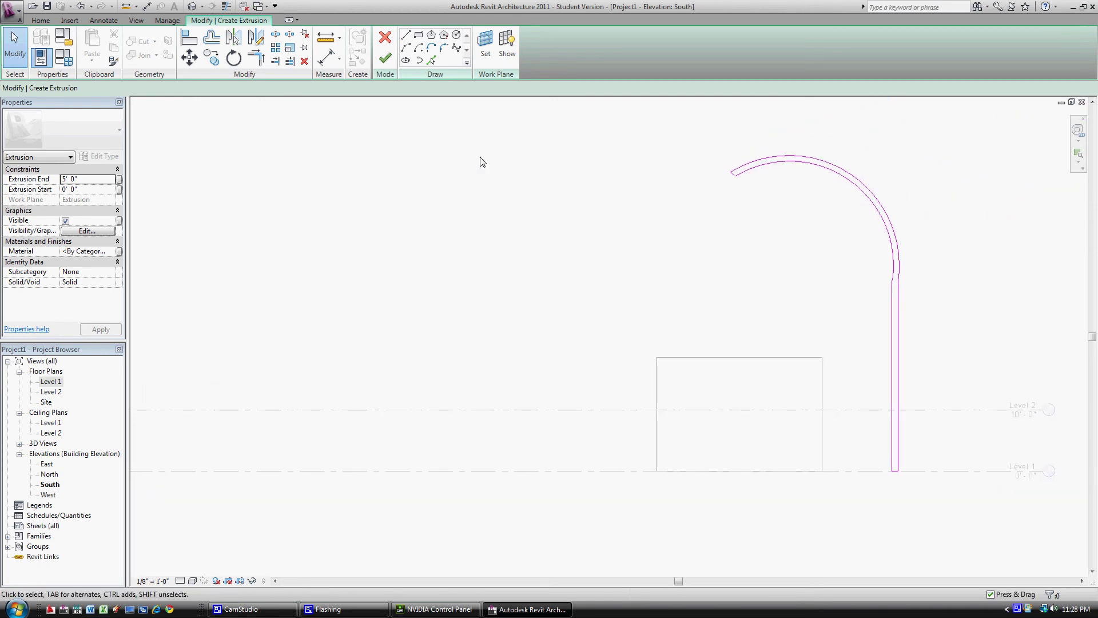
# - Finish the hooked extrusion and model, then orbit and select the wall in 3D
pyautogui.click(385, 59)
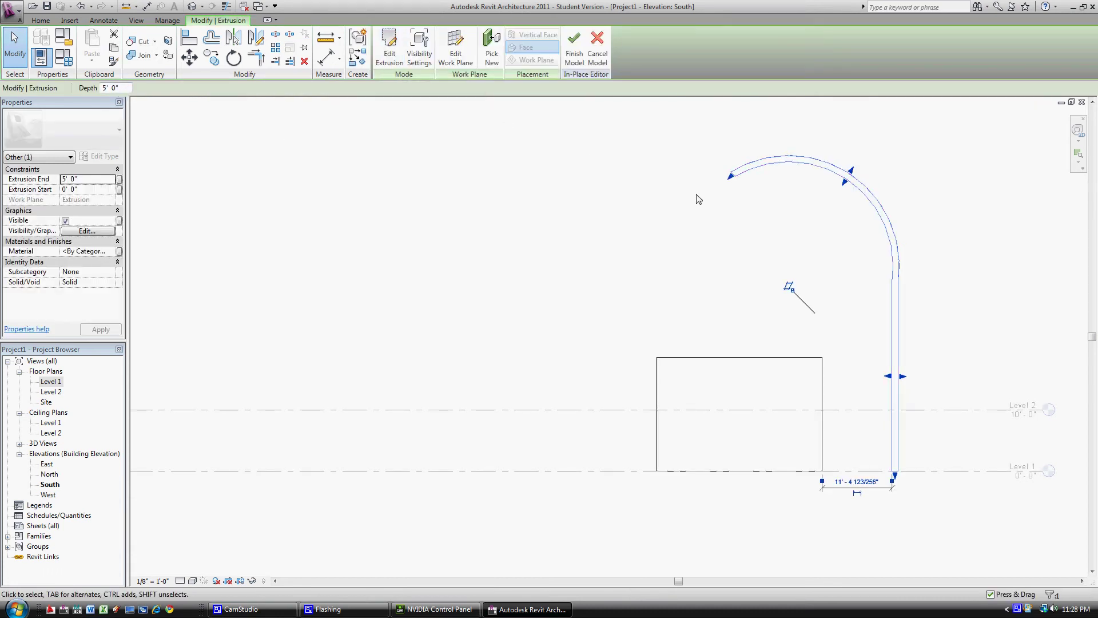
pyautogui.click(574, 61)
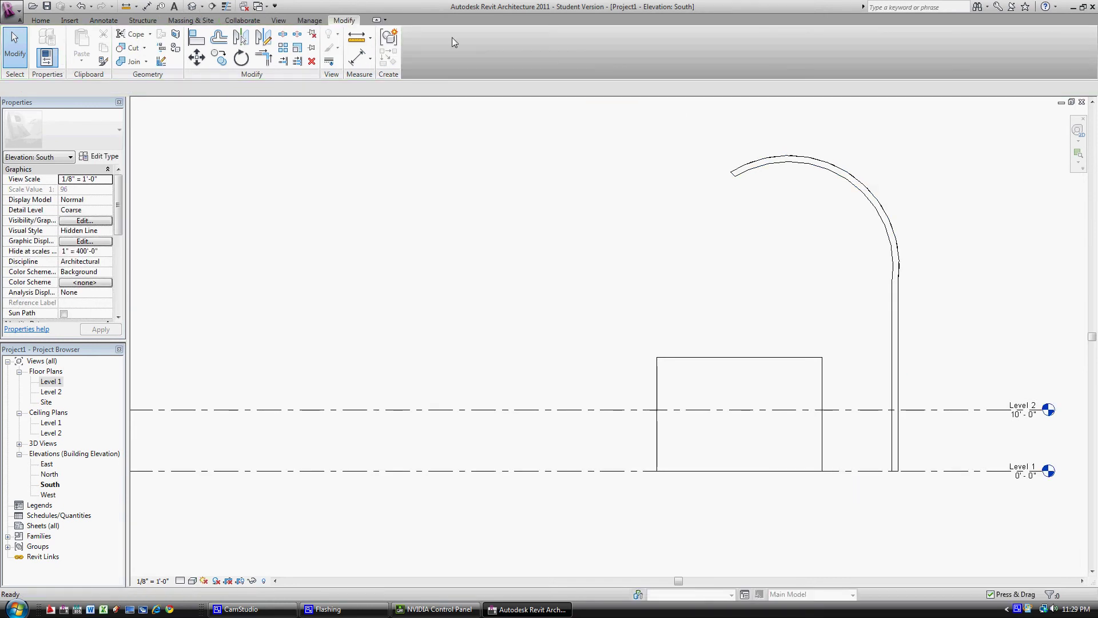
pyautogui.click(195, 7)
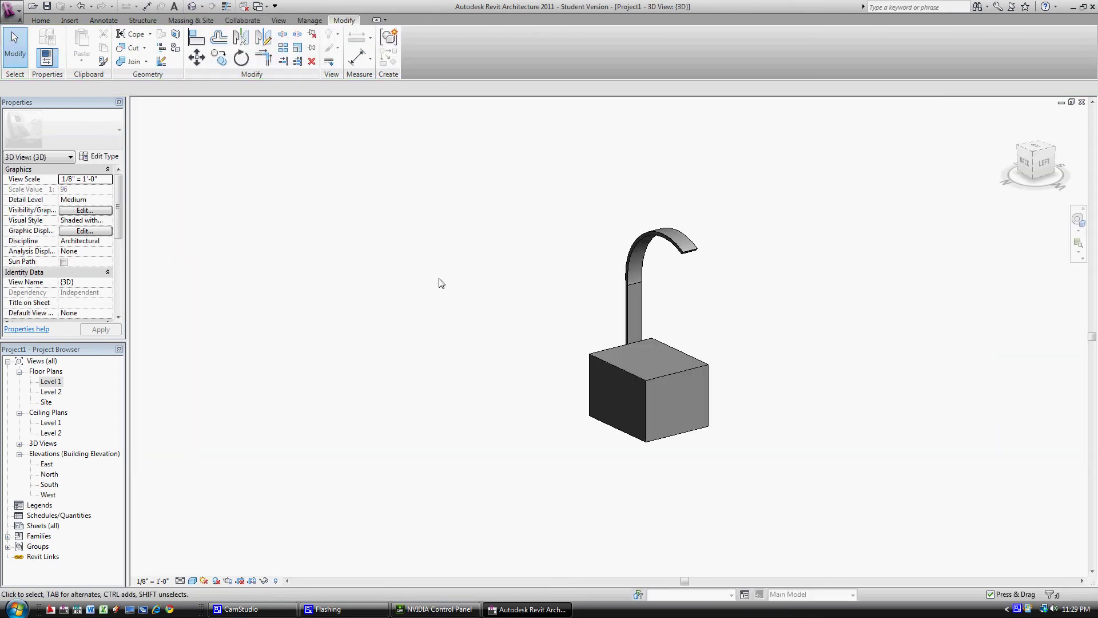
pyautogui.moveTo(772, 390)
pyautogui.keyDown('shift'); pyautogui.mouseDown(button='middle')
pyautogui.moveTo(541, 389)
pyautogui.moveTo(849, 373)
pyautogui.moveTo(699, 317)
pyautogui.mouseUp(button='middle'); pyautogui.keyUp('shift')
pyautogui.click(682, 308)
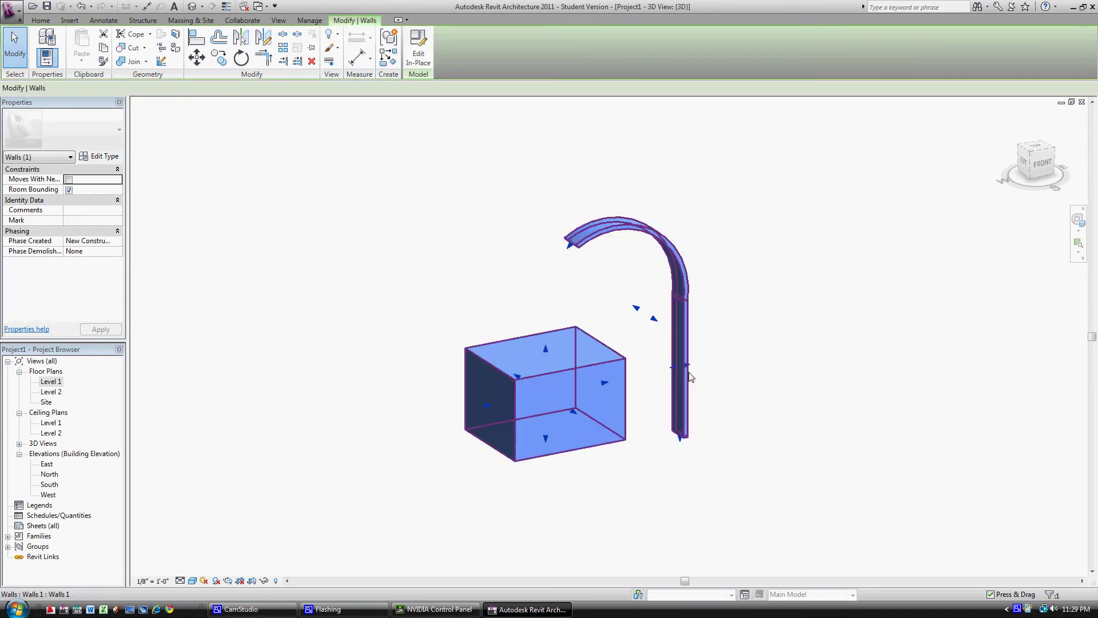
pyautogui.moveTo(760, 382)
pyautogui.keyDown('shift'); pyautogui.mouseDown(button='middle')
pyautogui.moveTo(589, 379)
pyautogui.moveTo(797, 368)
pyautogui.moveTo(665, 218)
pyautogui.mouseUp(button='middle'); pyautogui.keyUp('shift')
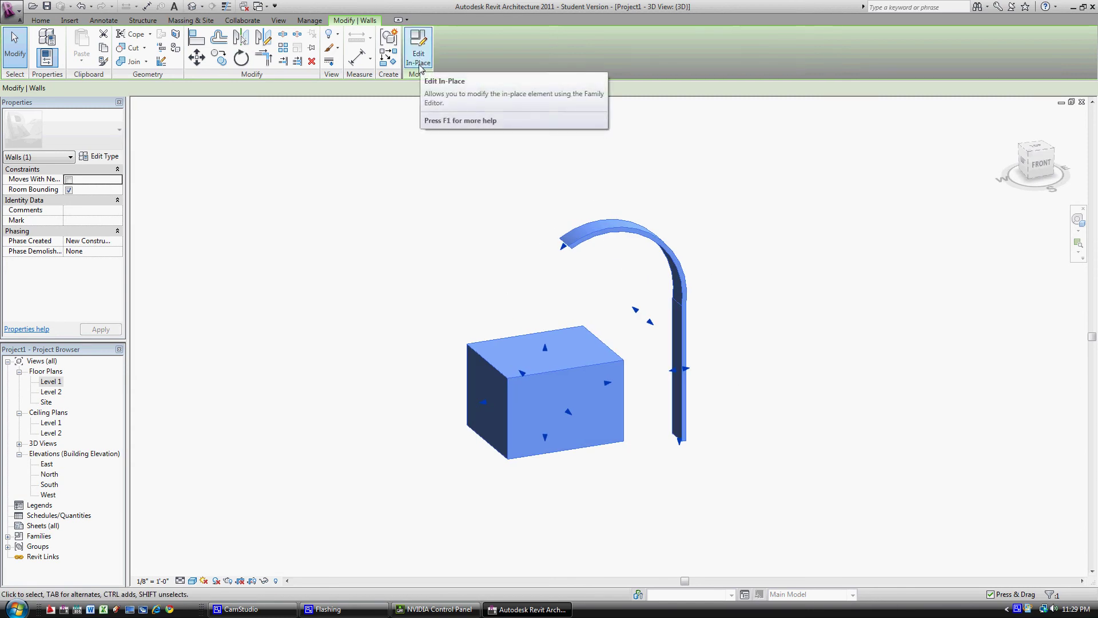
pyautogui.press('Escape')
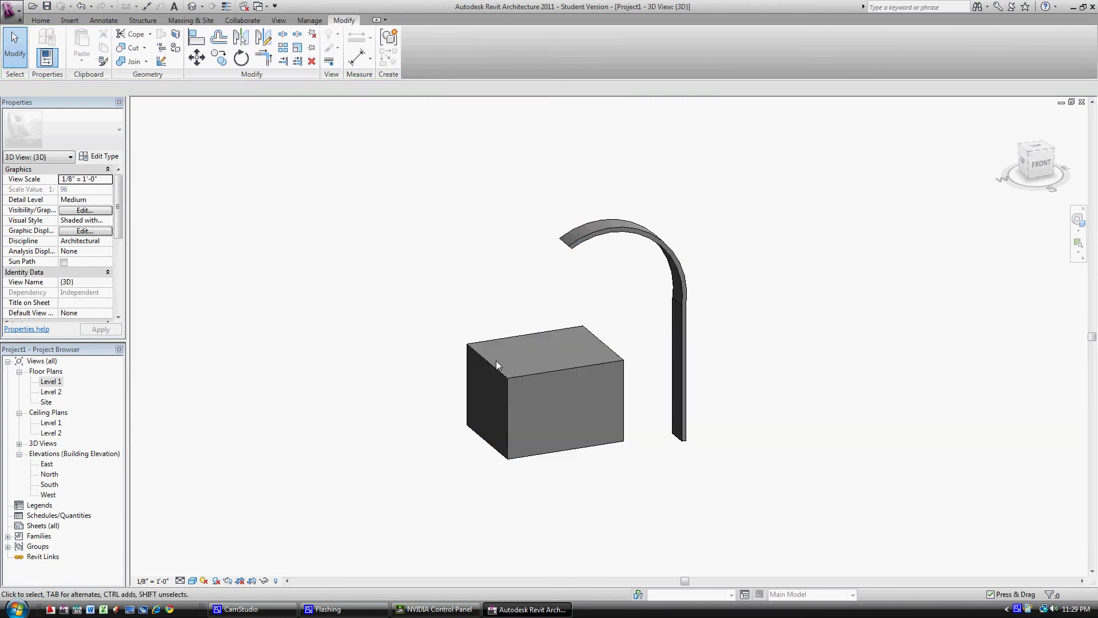
pyautogui.click(491, 362)
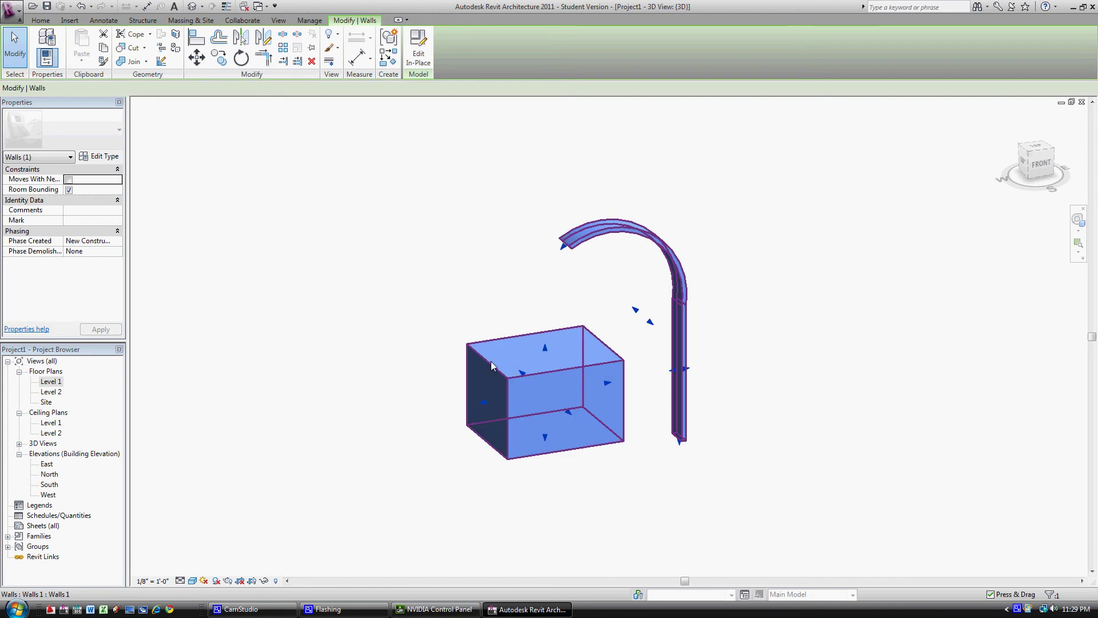
# - Edit the wall in place, delete the box extrusion, and finish the model
pyautogui.click(426, 64)
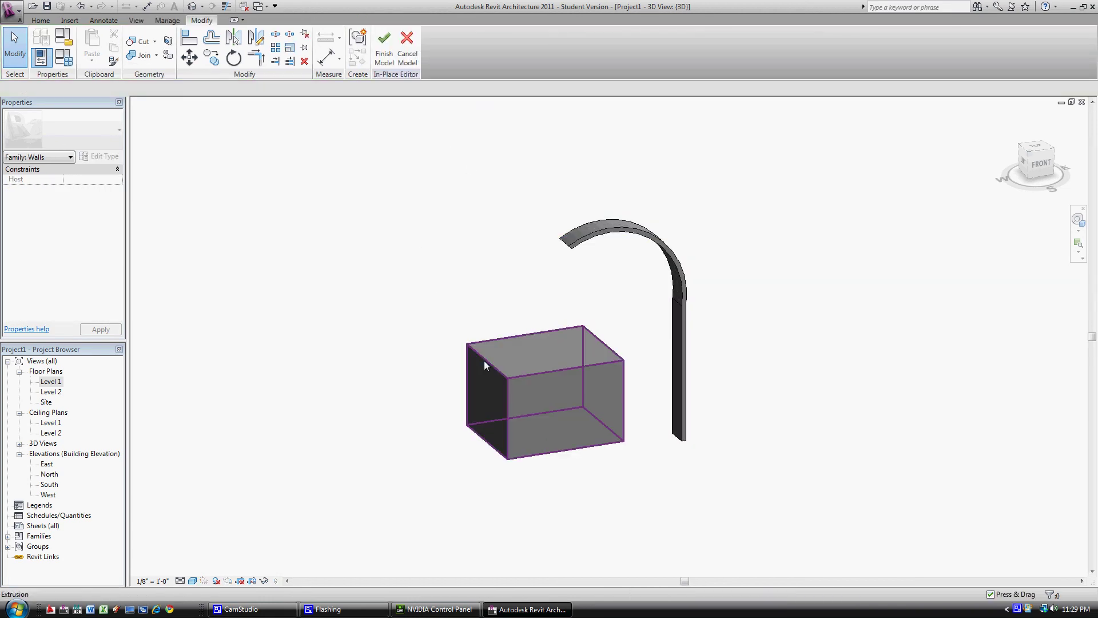
pyautogui.click(484, 363)
pyautogui.press('Delete')
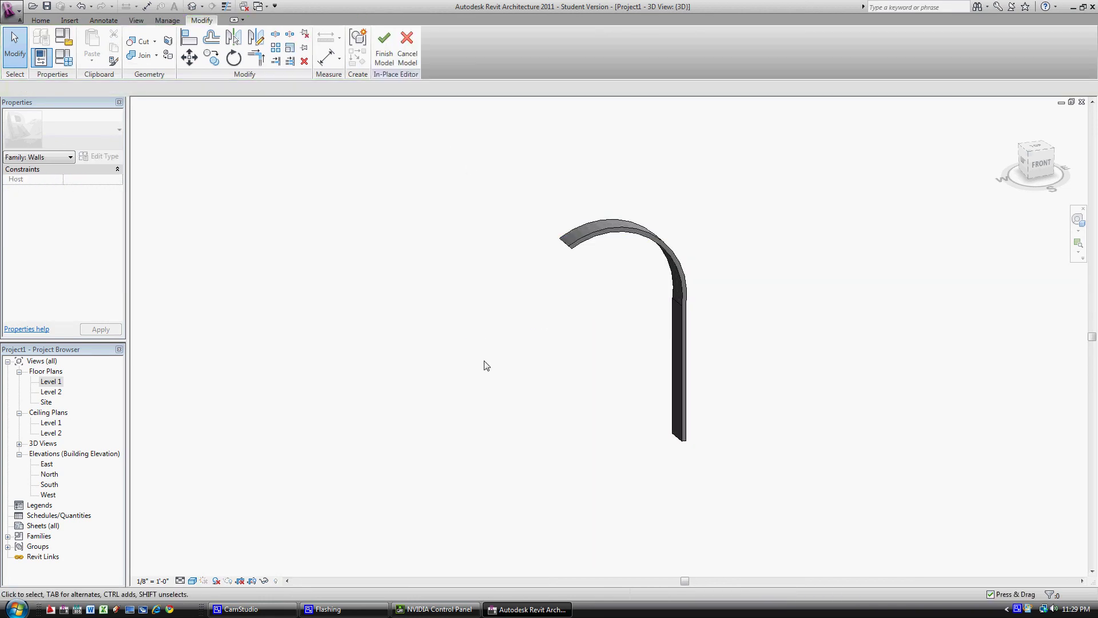
pyautogui.click(384, 49)
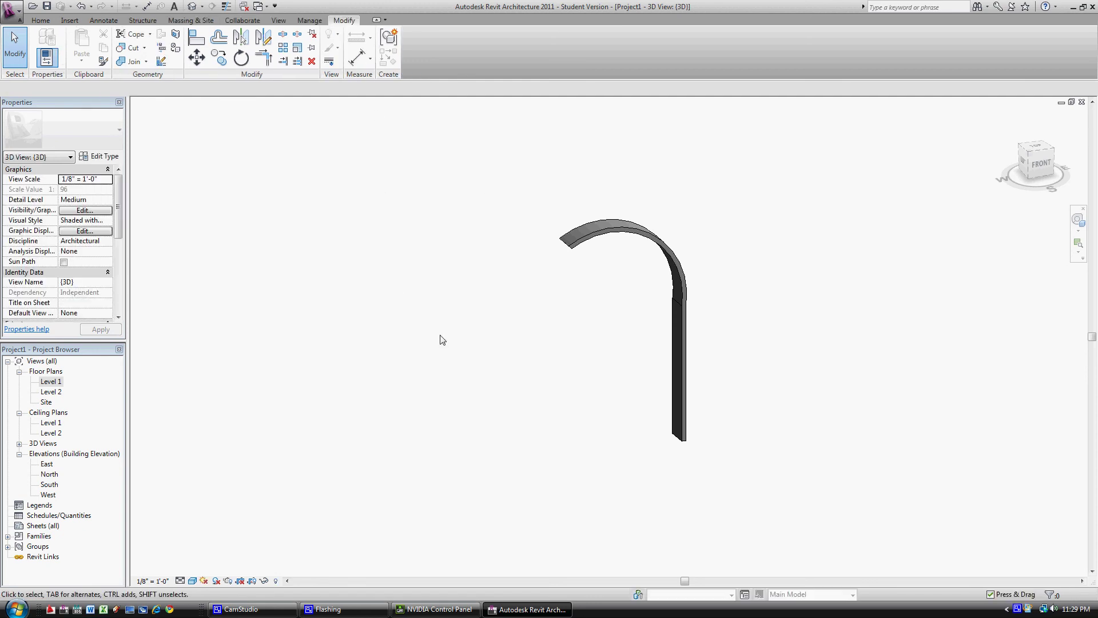
pyautogui.click(681, 321)
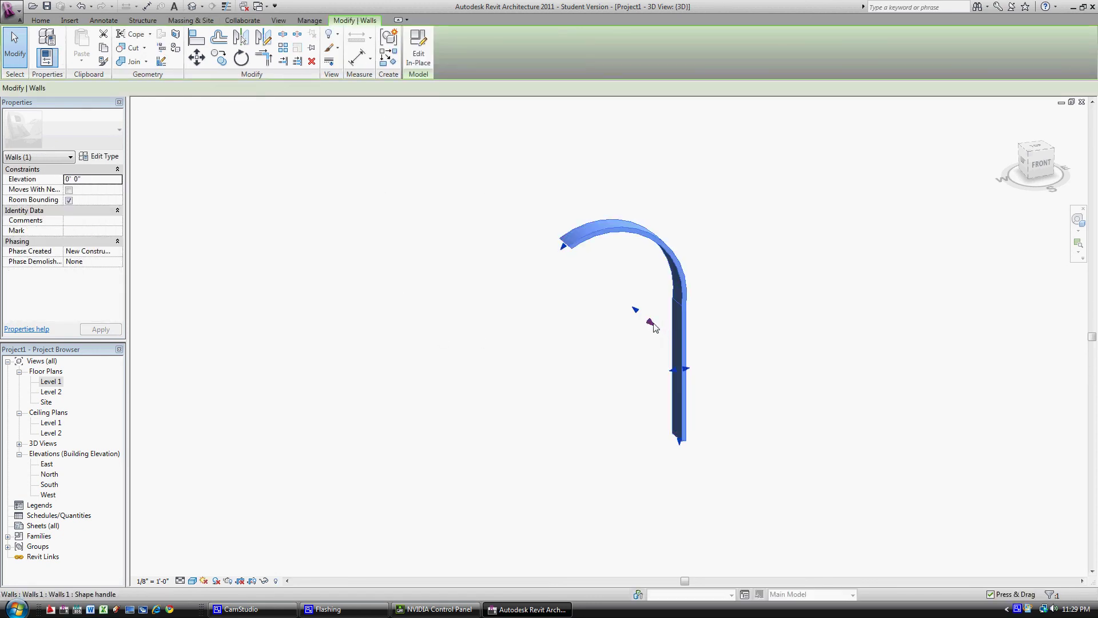
pyautogui.moveTo(674, 319); pyautogui.dragTo(768, 381)
pyautogui.moveTo(769, 380)
pyautogui.keyDown('shift'); pyautogui.mouseDown(button='middle')
pyautogui.moveTo(466, 357)
pyautogui.moveTo(708, 373)
pyautogui.moveTo(613, 376)
pyautogui.mouseUp(button='middle'); pyautogui.keyUp('shift')
# - Place a single-flush door at the base of the curved wall
pyautogui.click(40, 21)
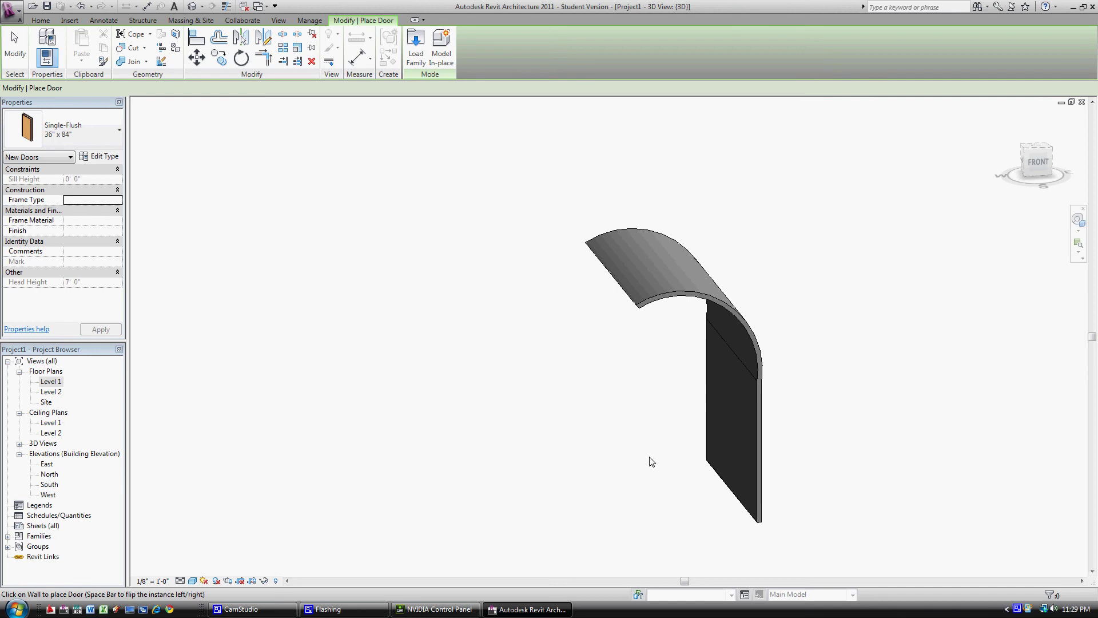
pyautogui.click(736, 490)
pyautogui.moveTo(744, 501)
pyautogui.keyDown('shift'); pyautogui.mouseDown(button='middle')
pyautogui.moveTo(633, 490)
pyautogui.moveTo(540, 455)
pyautogui.moveTo(784, 494)
pyautogui.mouseUp(button='middle'); pyautogui.keyUp('shift')
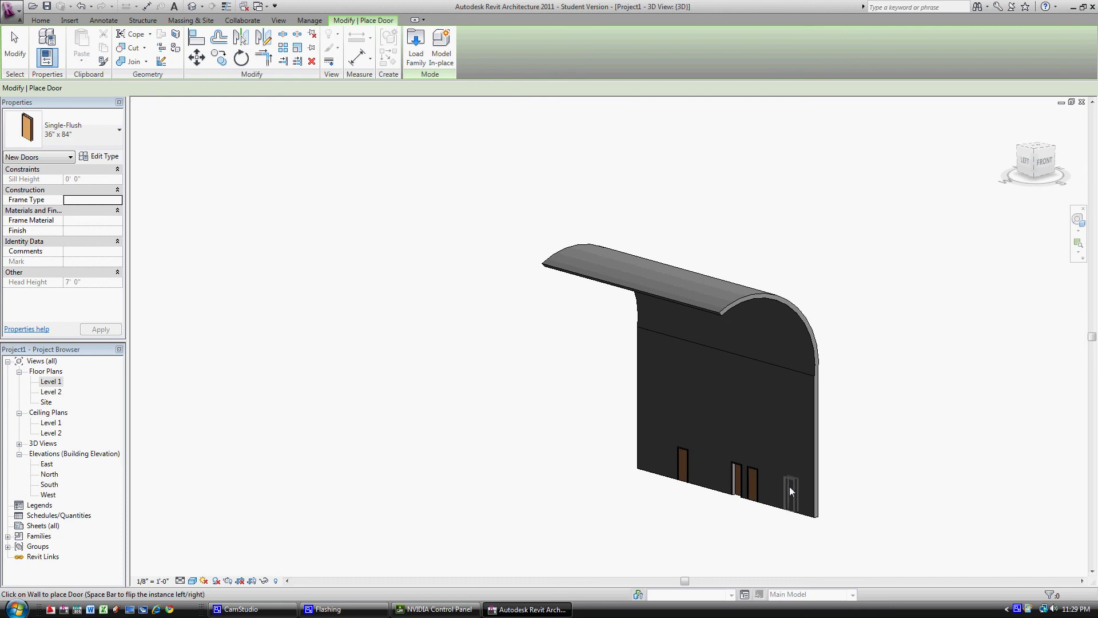
# - Place three fixed 36" x 48" windows in the curved wall
pyautogui.click(38, 21)
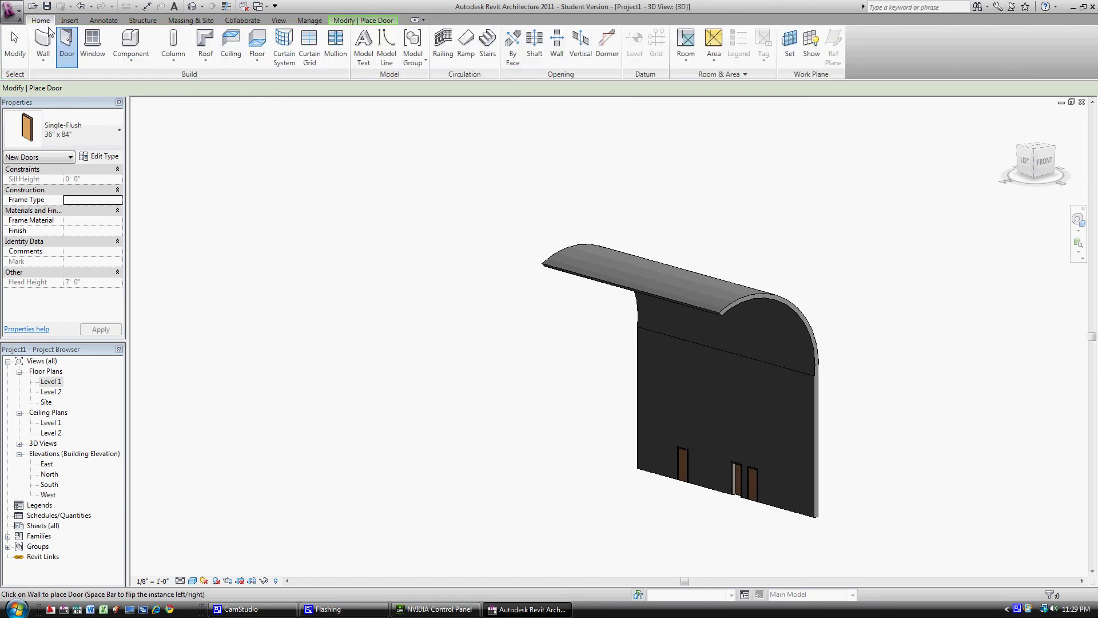
pyautogui.click(85, 43)
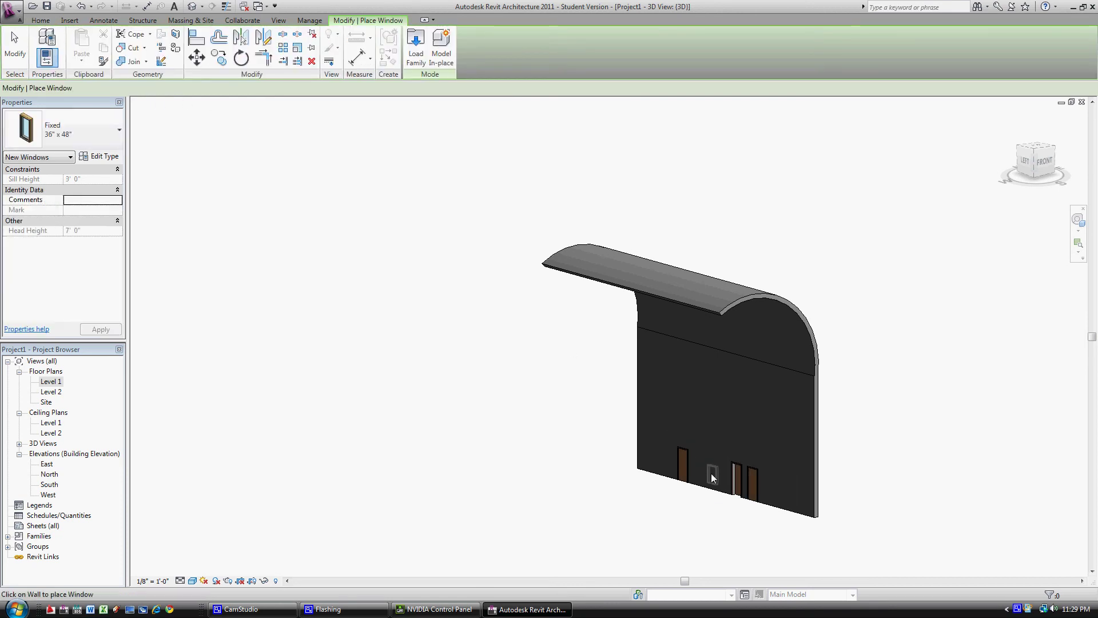
pyautogui.click(715, 458)
pyautogui.click(684, 412)
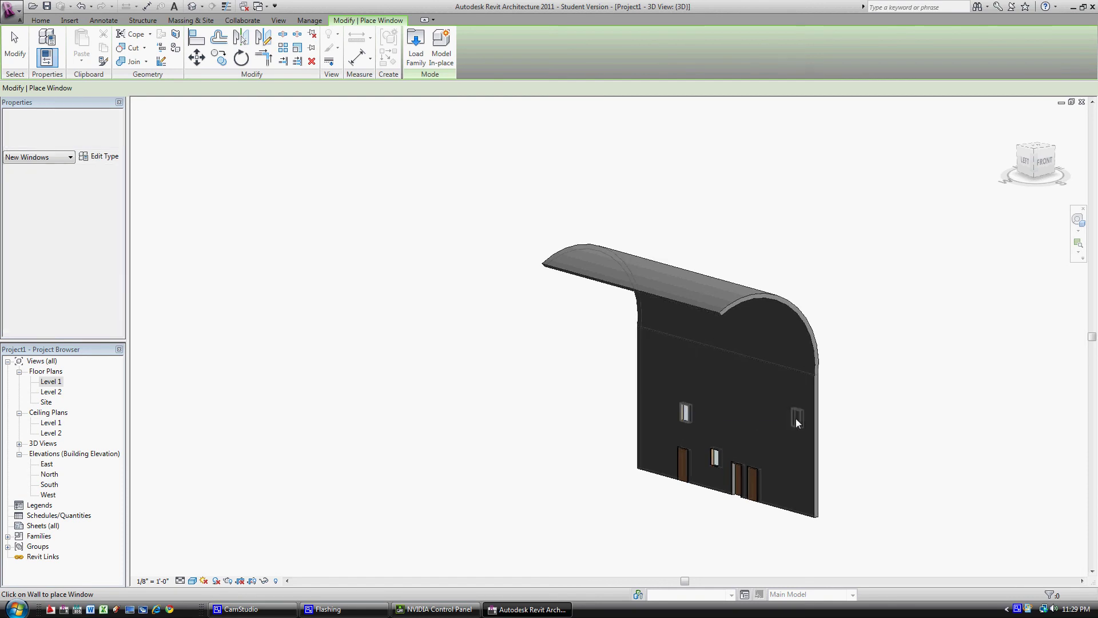
pyautogui.click(795, 417)
pyautogui.press('Escape')
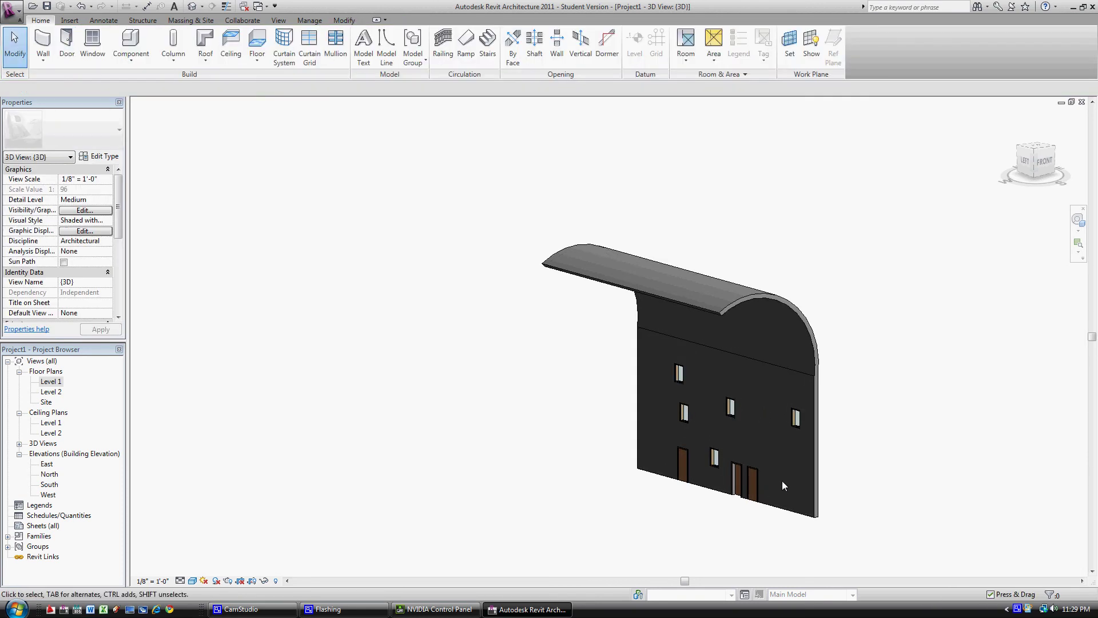
pyautogui.moveTo(781, 480)
pyautogui.keyDown('shift'); pyautogui.mouseDown(button='middle')
pyautogui.moveTo(623, 480)
pyautogui.moveTo(510, 457)
pyautogui.moveTo(750, 486)
pyautogui.mouseUp(button='middle'); pyautogui.keyUp('shift')
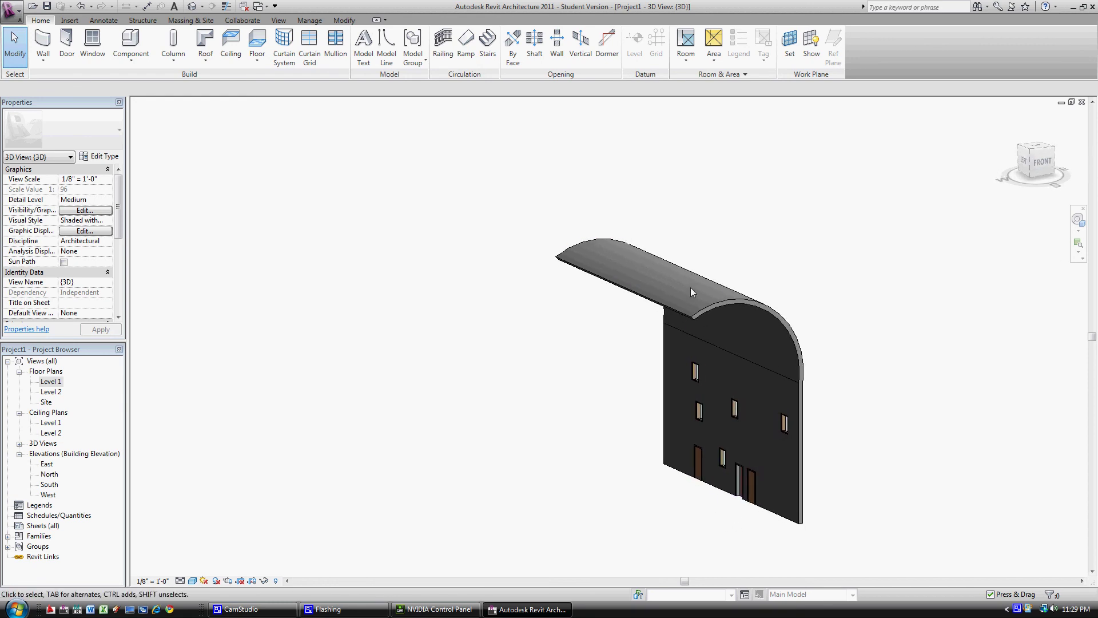
# - Put the curved wall back into in-place editing and switch to the Level 1 floor plan
pyautogui.click(687, 314)
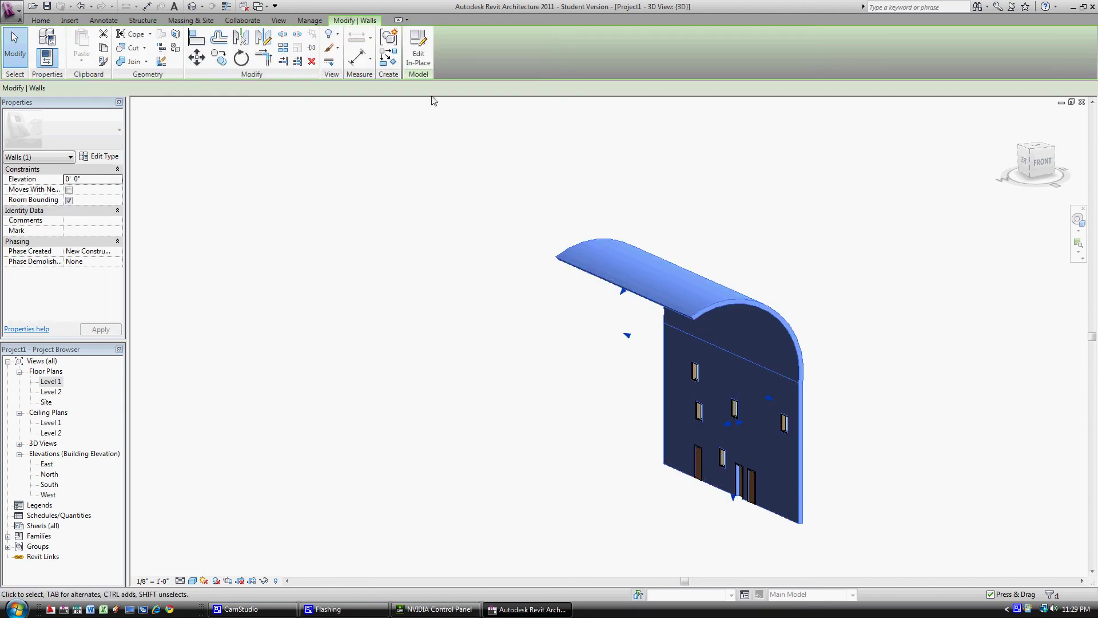
pyautogui.click(418, 66)
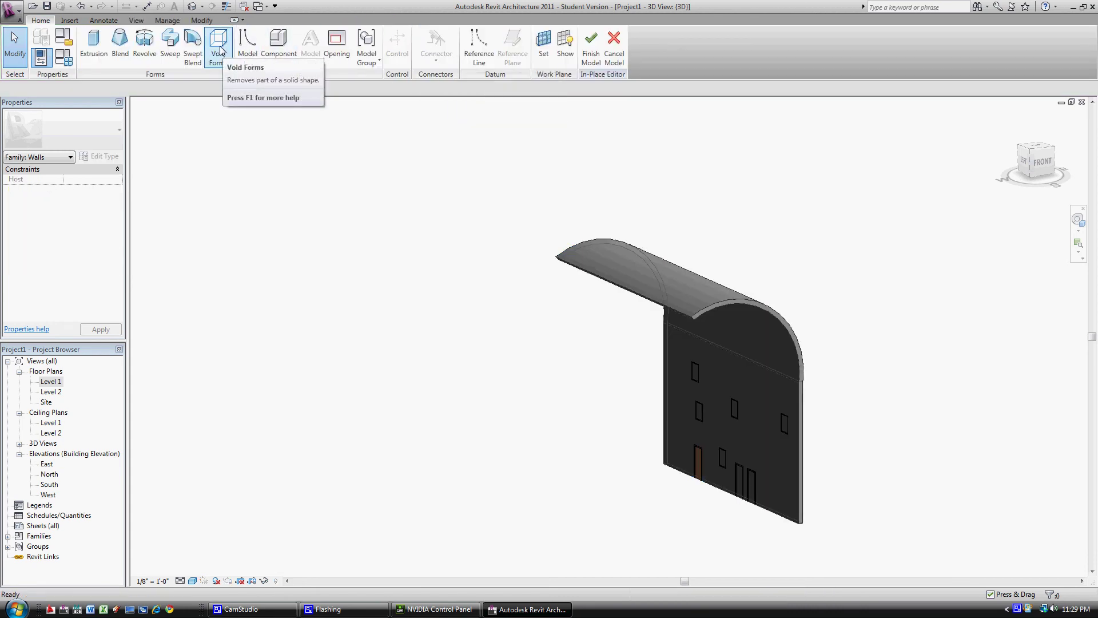
pyautogui.doubleClick(60, 381)
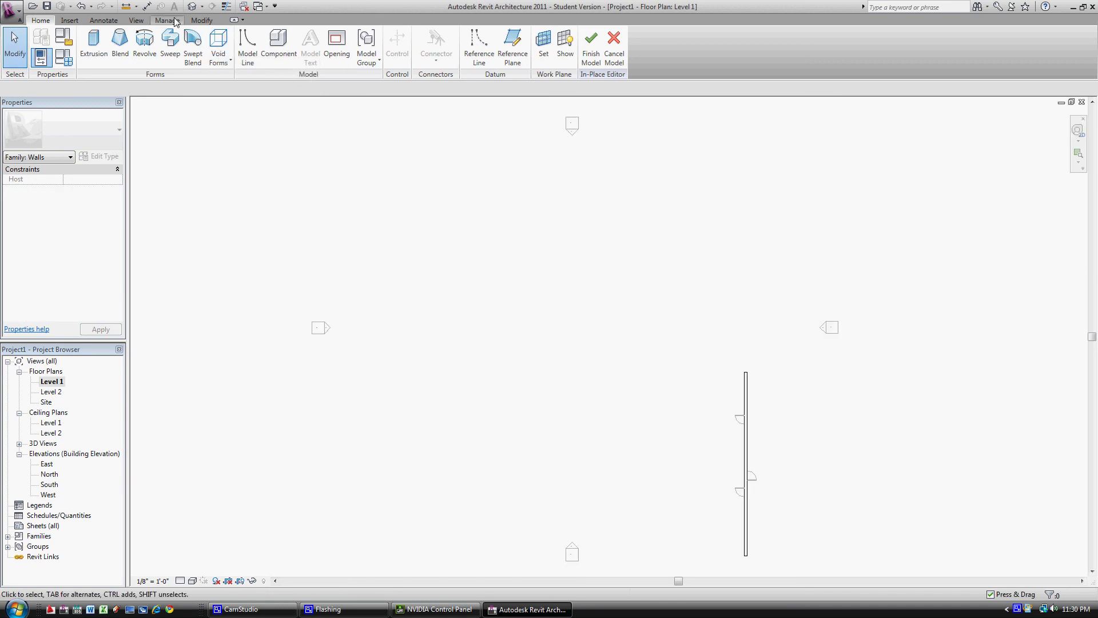
# - Sketch a rectangular void extrusion around a door, then open the East elevation
pyautogui.click(222, 57)
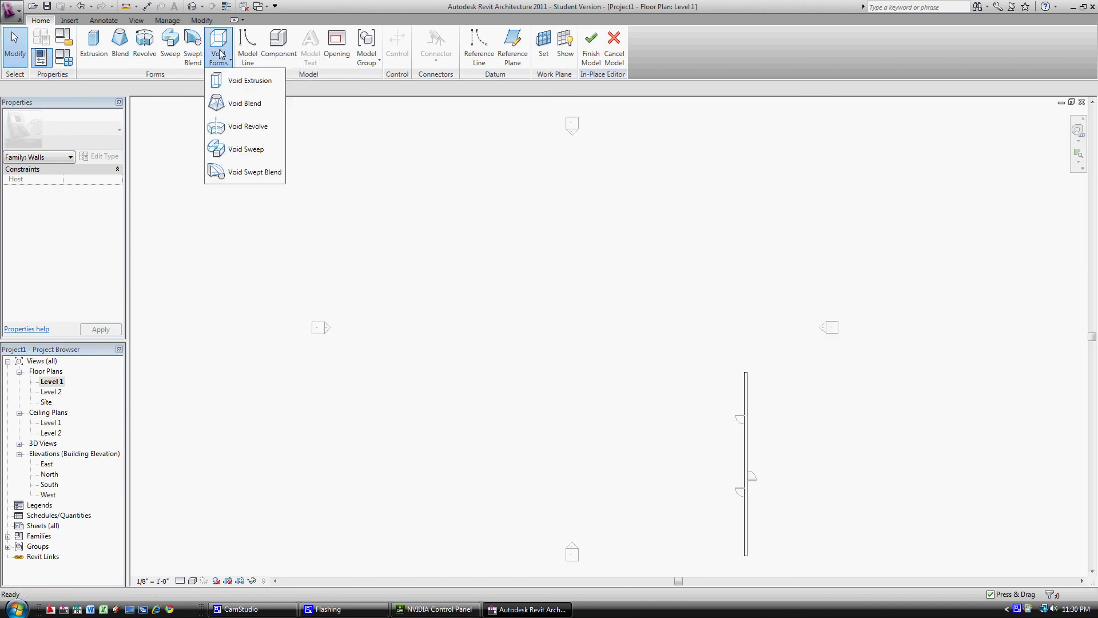
pyautogui.click(229, 81)
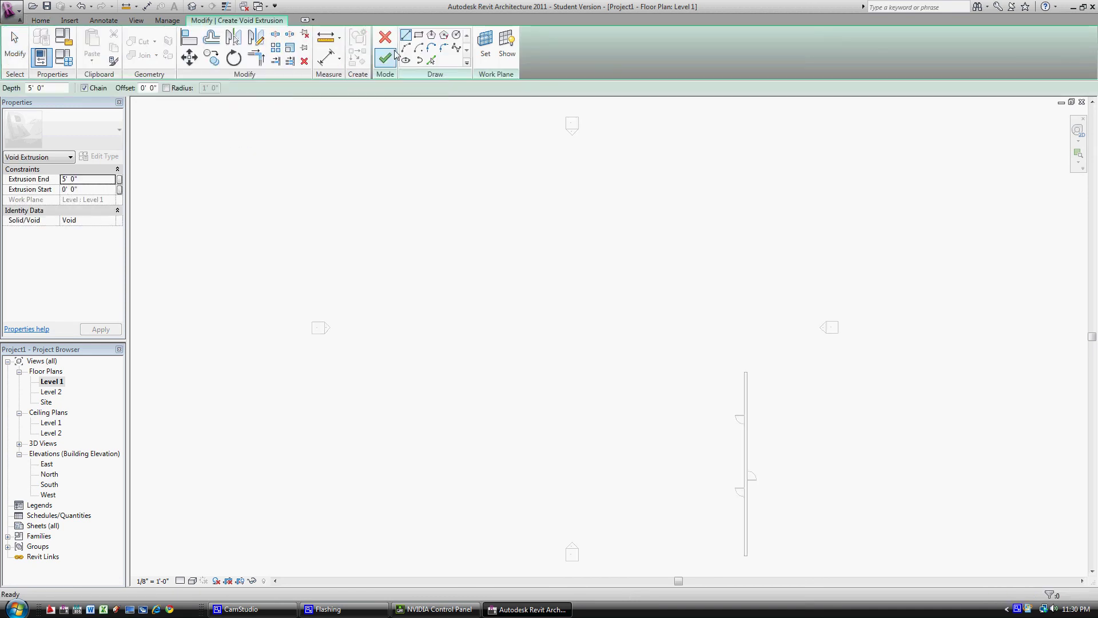
pyautogui.click(418, 35)
pyautogui.click(728, 438)
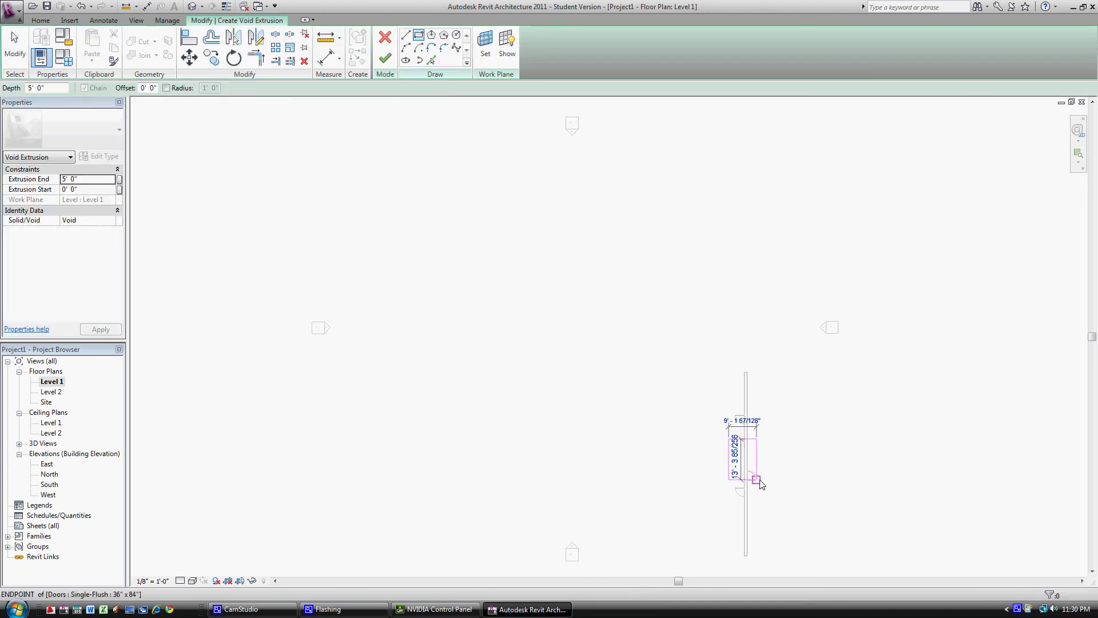
pyautogui.click(761, 497)
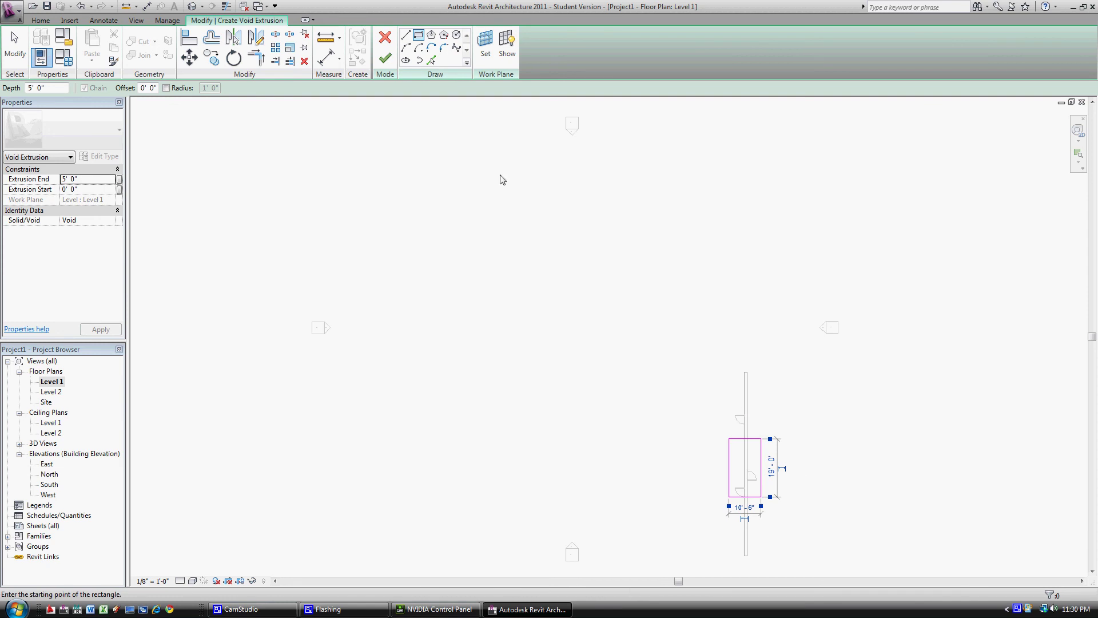
pyautogui.click(385, 59)
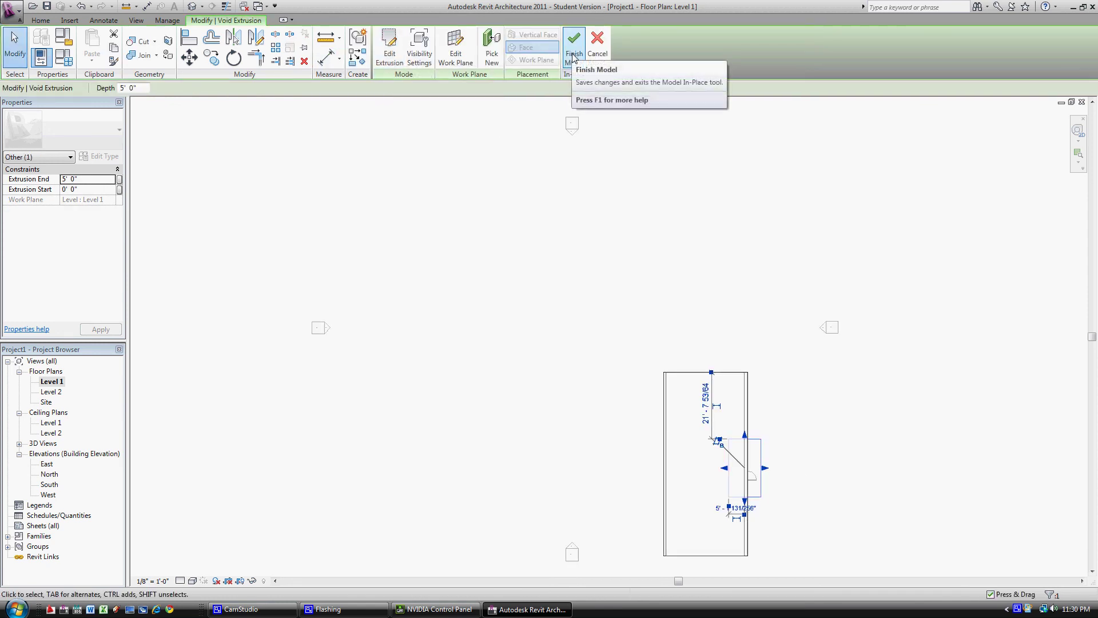
pyautogui.doubleClick(50, 466)
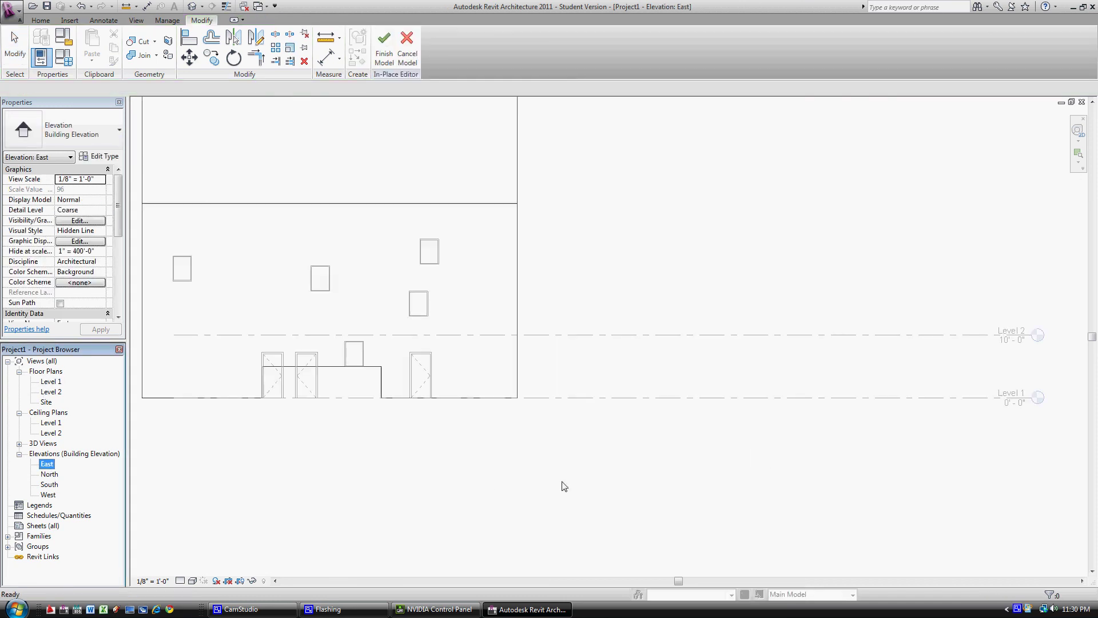
# - Move the void and stretch it up into the upper wall, above the windows and past the right edge
pyautogui.moveTo(562, 483); pyautogui.dragTo(770, 524, button='middle')
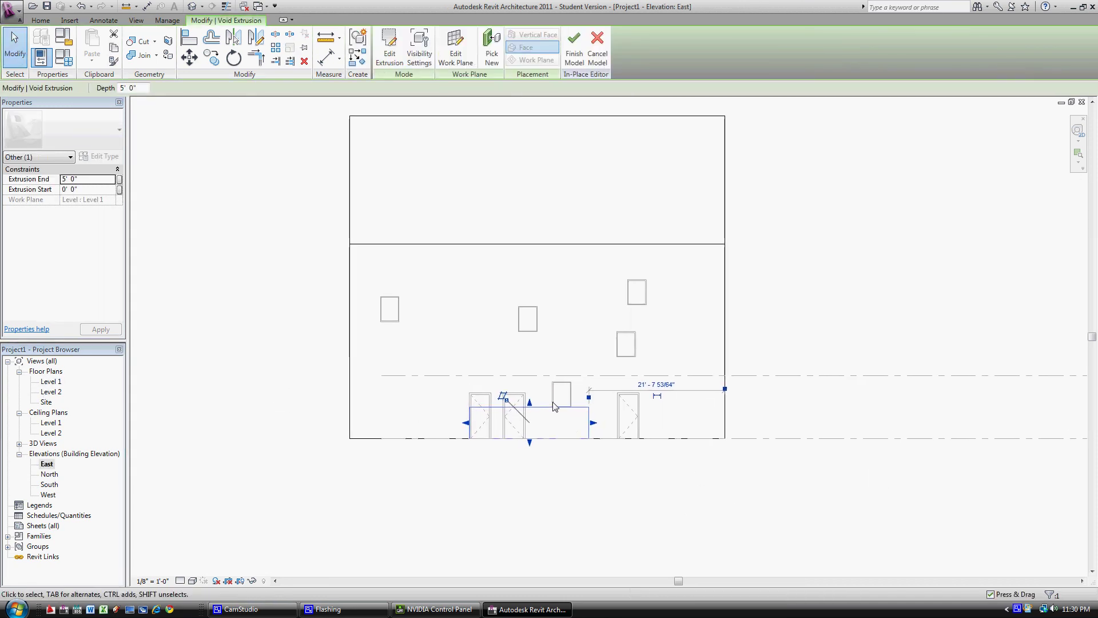
pyautogui.moveTo(553, 407); pyautogui.dragTo(542, 406)
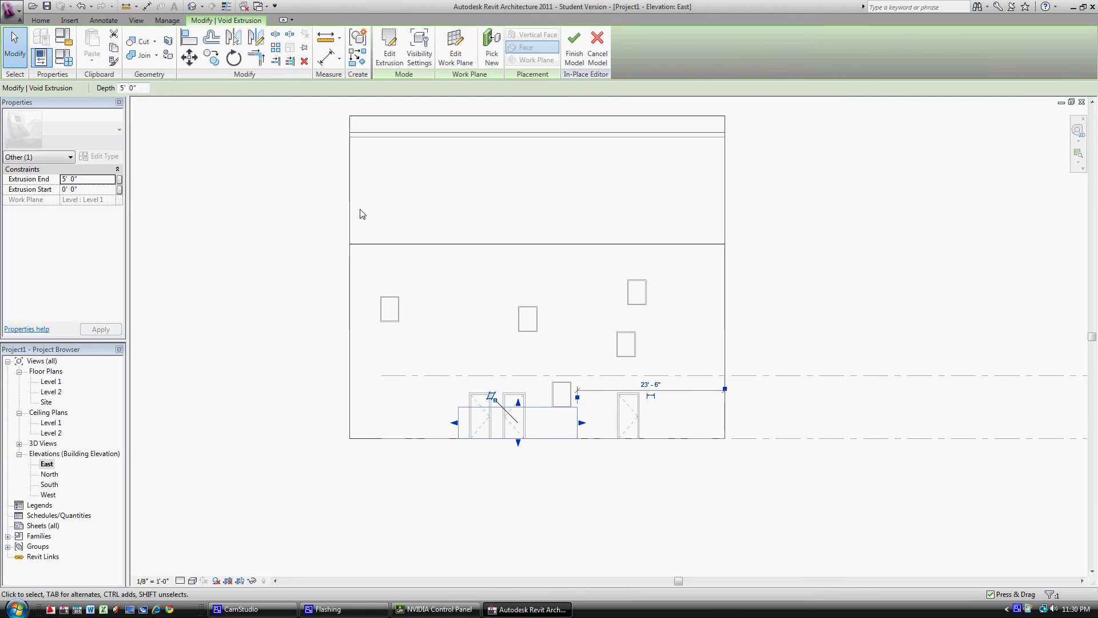
pyautogui.click(192, 59)
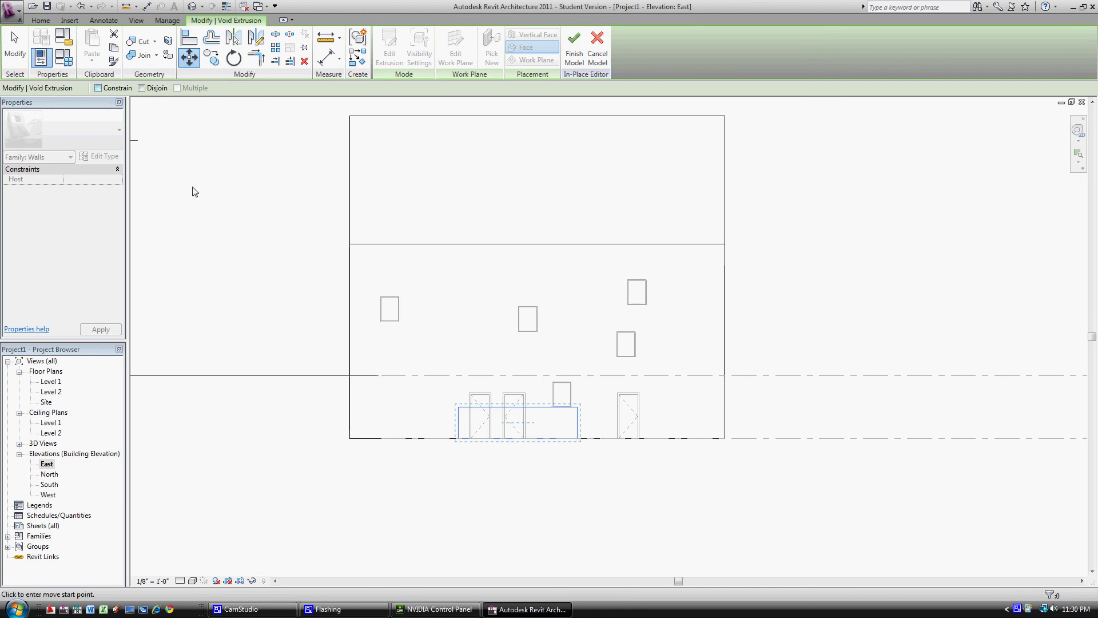
pyautogui.click(535, 409)
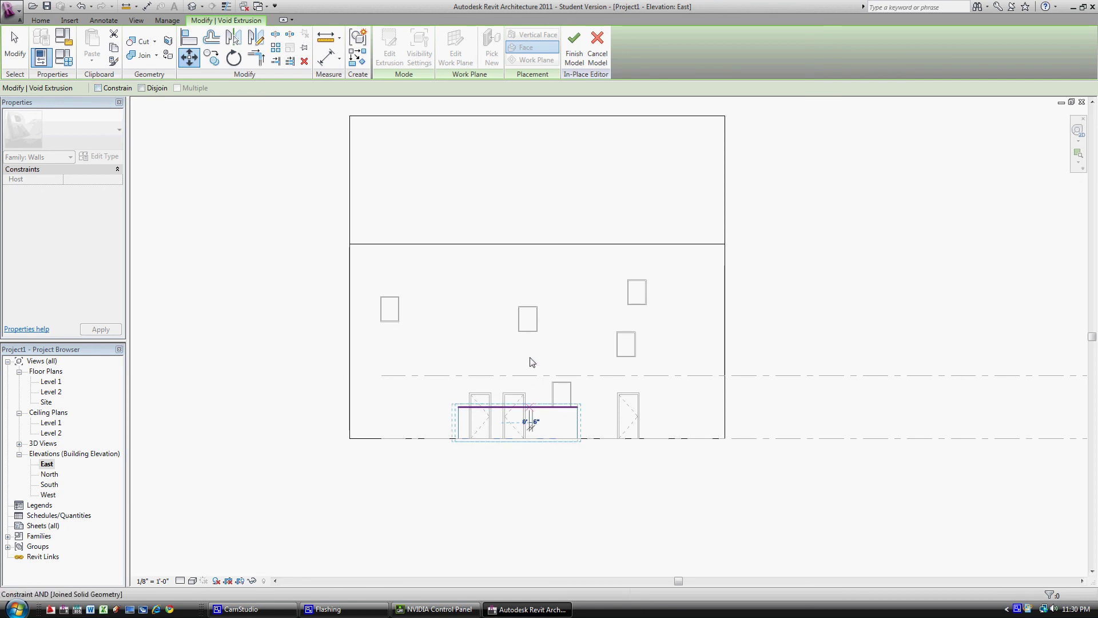
pyautogui.click(533, 422)
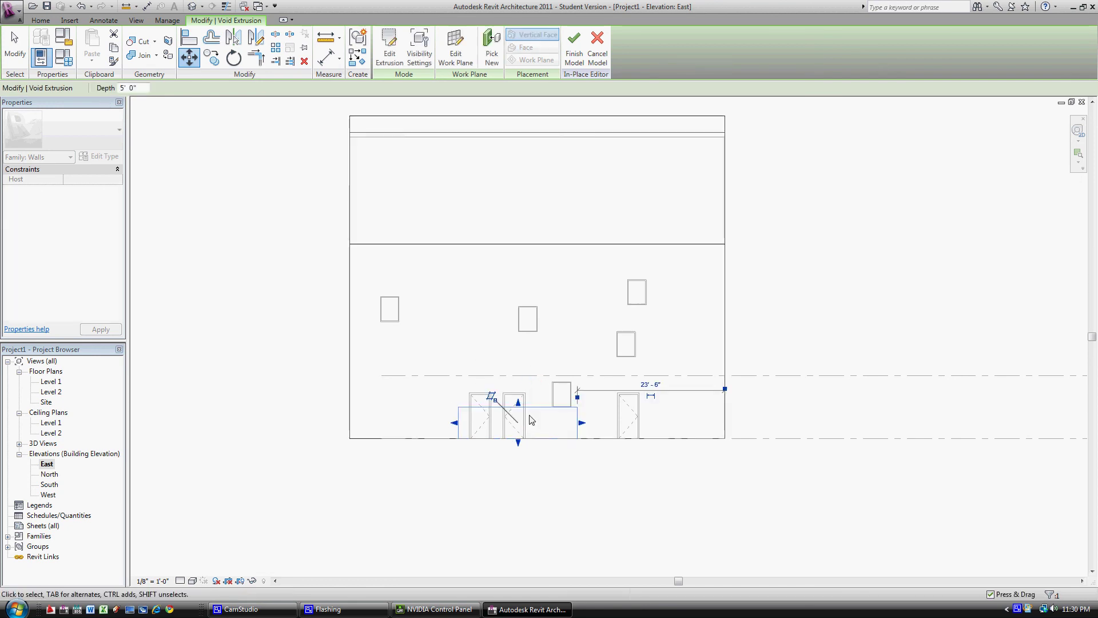
pyautogui.moveTo(518, 403); pyautogui.dragTo(517, 287)
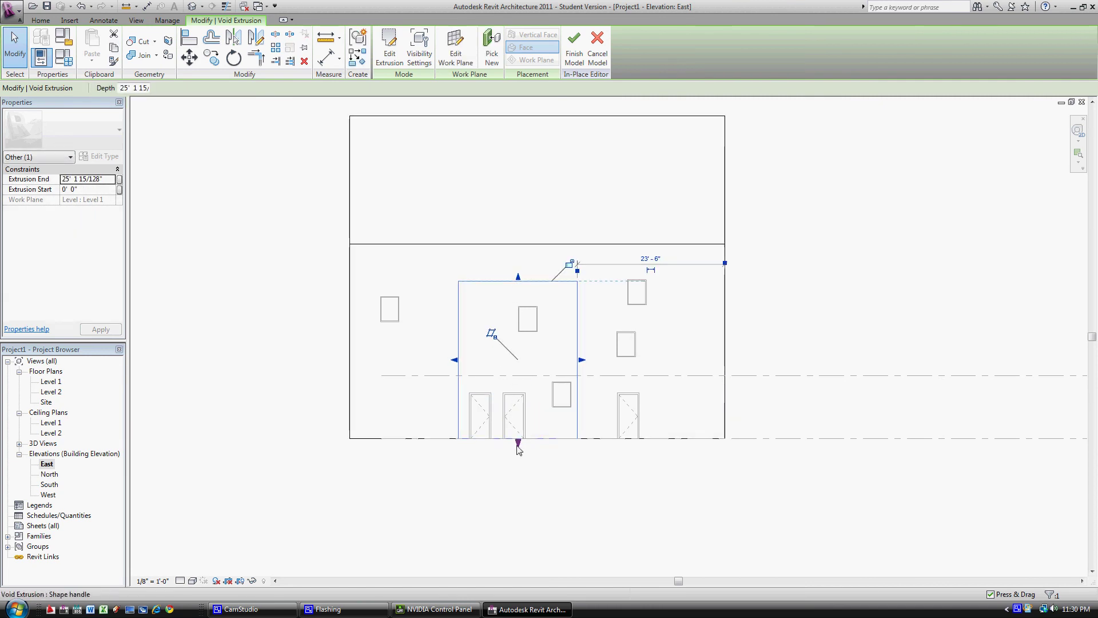
pyautogui.moveTo(518, 442); pyautogui.dragTo(518, 202)
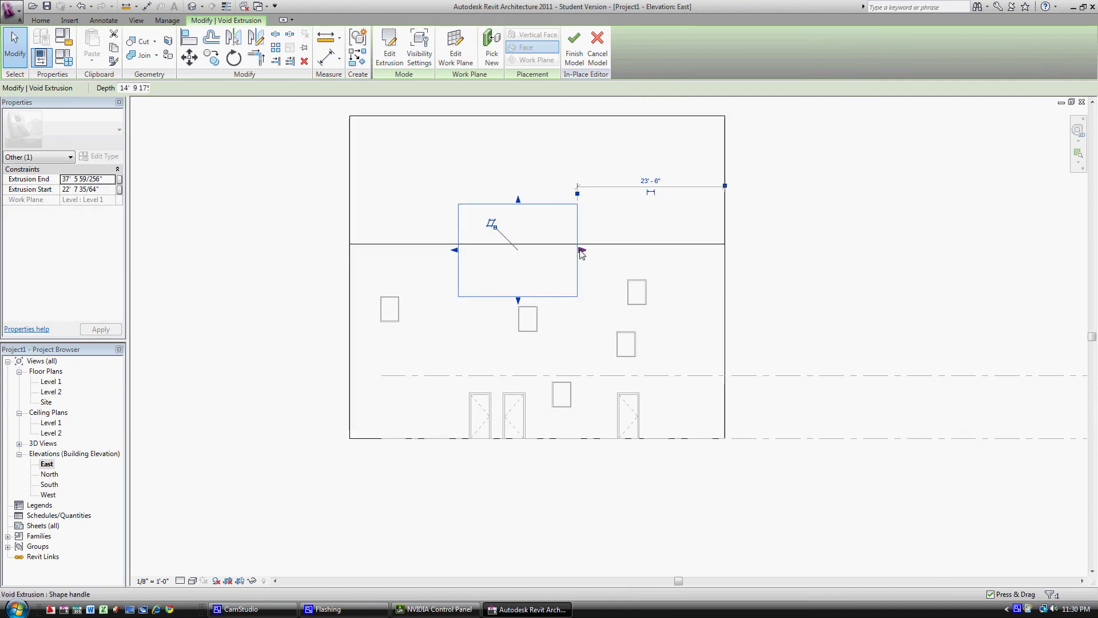
pyautogui.moveTo(581, 249); pyautogui.dragTo(799, 250)
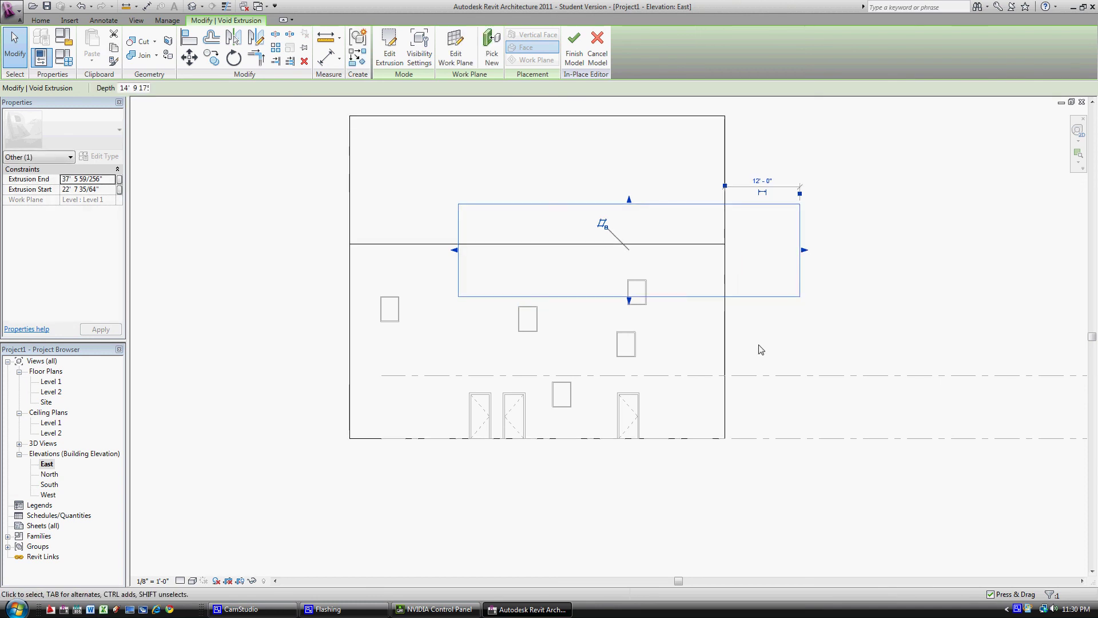
pyautogui.press('Escape')
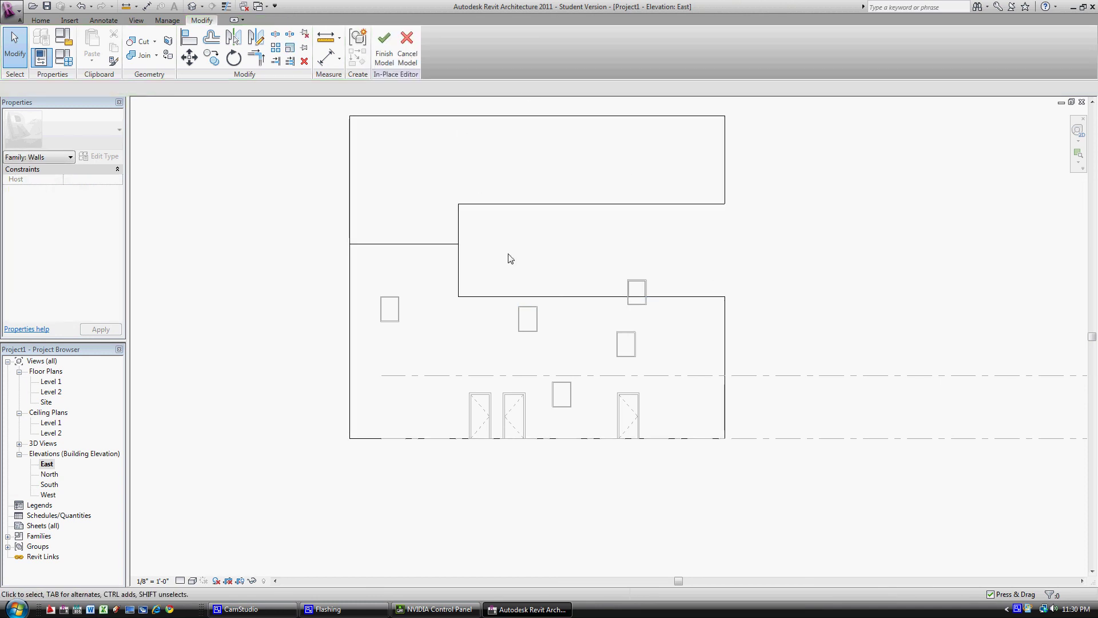
# - Raise the void's bottom edge slightly and pull its right side back to the wall edge
pyautogui.click(559, 296)
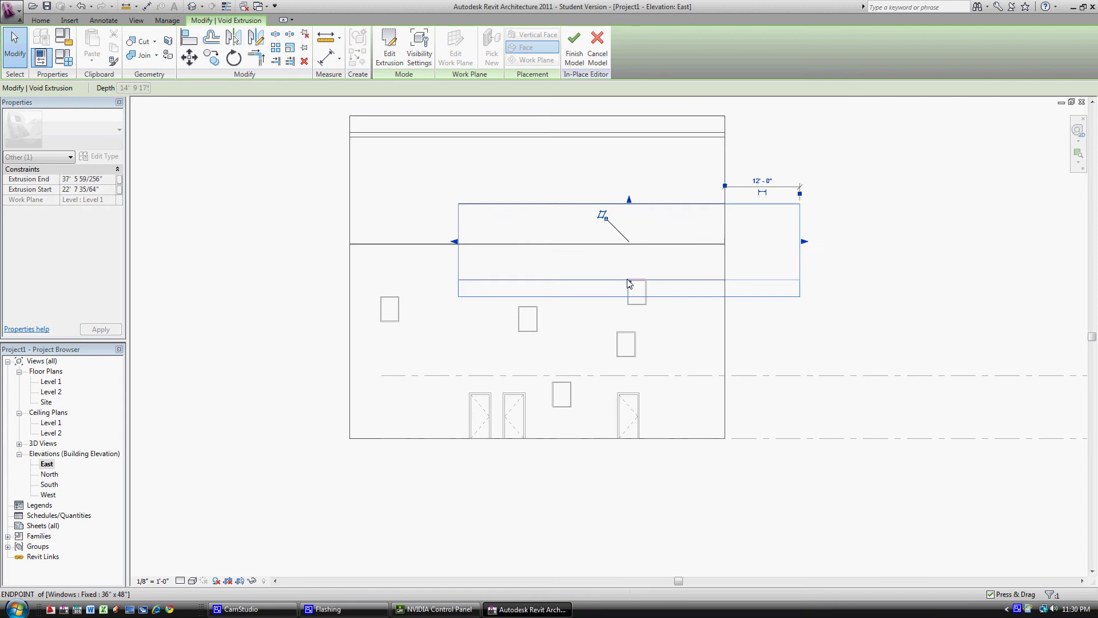
pyautogui.moveTo(629, 283); pyautogui.dragTo(629, 274)
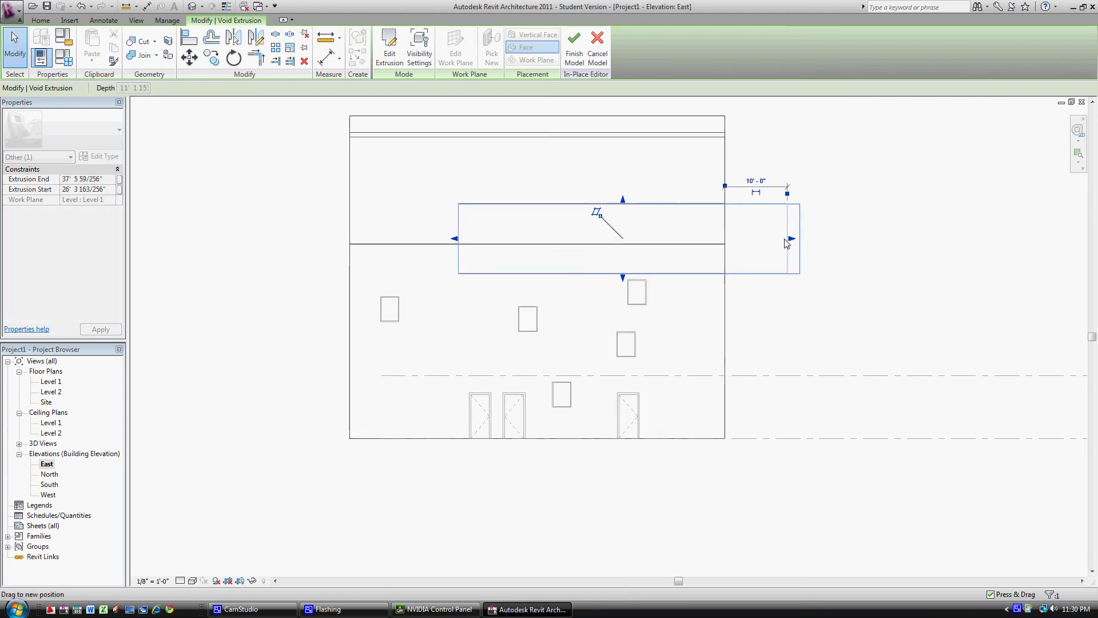
pyautogui.moveTo(803, 243); pyautogui.dragTo(725, 243)
pyautogui.press('Escape')
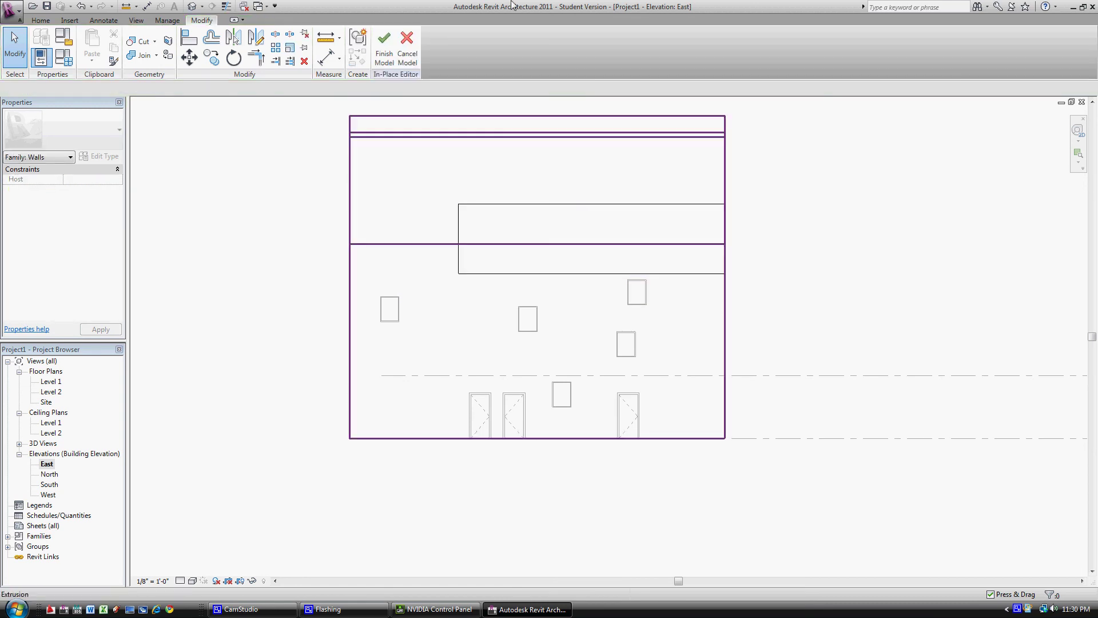
# - Inspect the cut opening from a front-right angle in the default 3D view
pyautogui.click(192, 6)
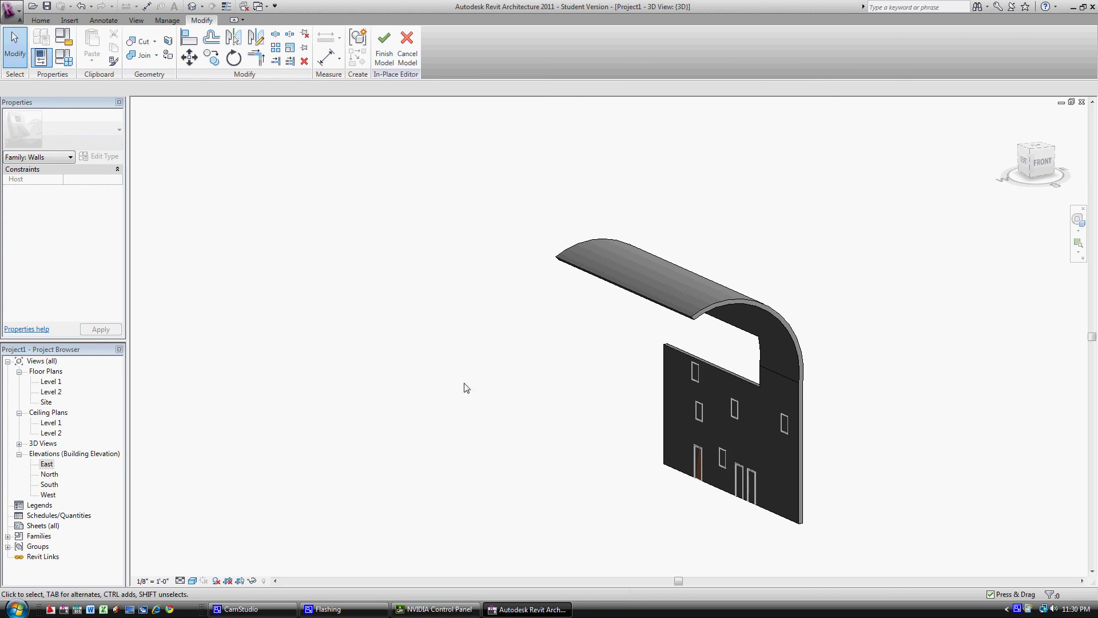
pyautogui.moveTo(540, 424)
pyautogui.keyDown('shift'); pyautogui.mouseDown(button='middle')
pyautogui.moveTo(700, 418)
pyautogui.moveTo(816, 360)
pyautogui.moveTo(718, 400)
pyautogui.moveTo(194, 400)
pyautogui.moveTo(696, 405)
pyautogui.moveTo(648, 407)
pyautogui.moveTo(656, 490)
pyautogui.mouseUp(button='middle'); pyautogui.keyUp('shift')
pyautogui.scroll(3, 774, 495)
pyautogui.scroll(3, 774, 496)
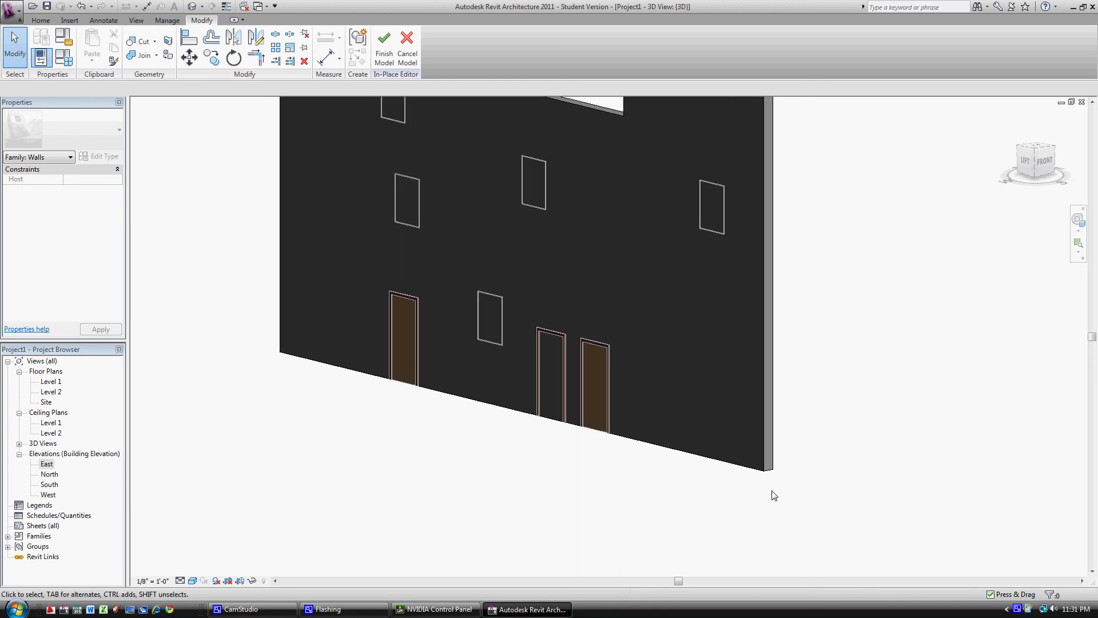
pyautogui.click(588, 433)
pyautogui.moveTo(586, 456)
pyautogui.keyDown('shift'); pyautogui.mouseDown(button='middle')
pyautogui.moveTo(490, 471)
pyautogui.moveTo(316, 471)
pyautogui.moveTo(444, 492)
pyautogui.mouseUp(button='middle'); pyautogui.keyUp('shift')
# - Check the opening from a left-front angle and finish the in-place wall model
pyautogui.click(550, 495)
pyautogui.scroll(-2, 549, 495)
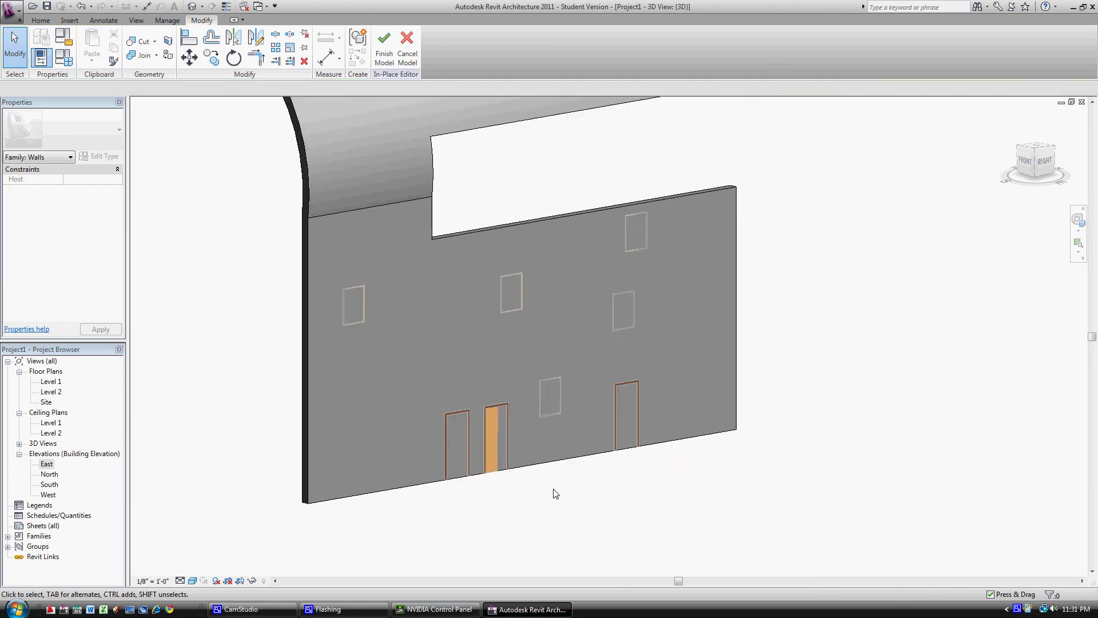
pyautogui.scroll(-2, 546, 493)
pyautogui.keyDown('shift'); pyautogui.moveTo(544, 492); pyautogui.dragTo(784, 444, button='middle'); pyautogui.keyUp('shift')
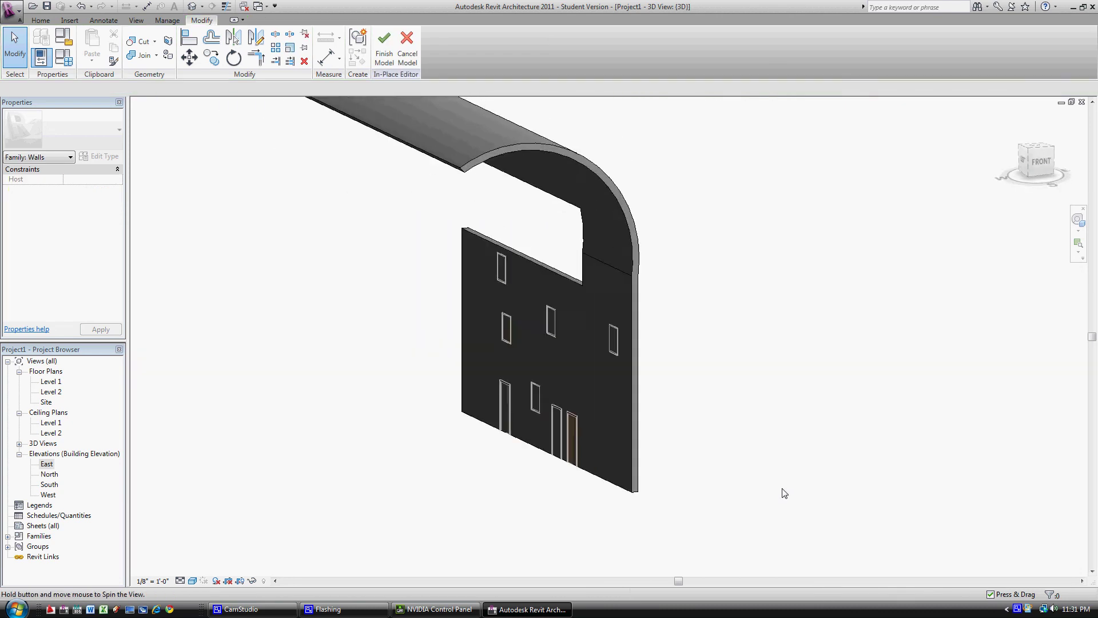
pyautogui.click(383, 49)
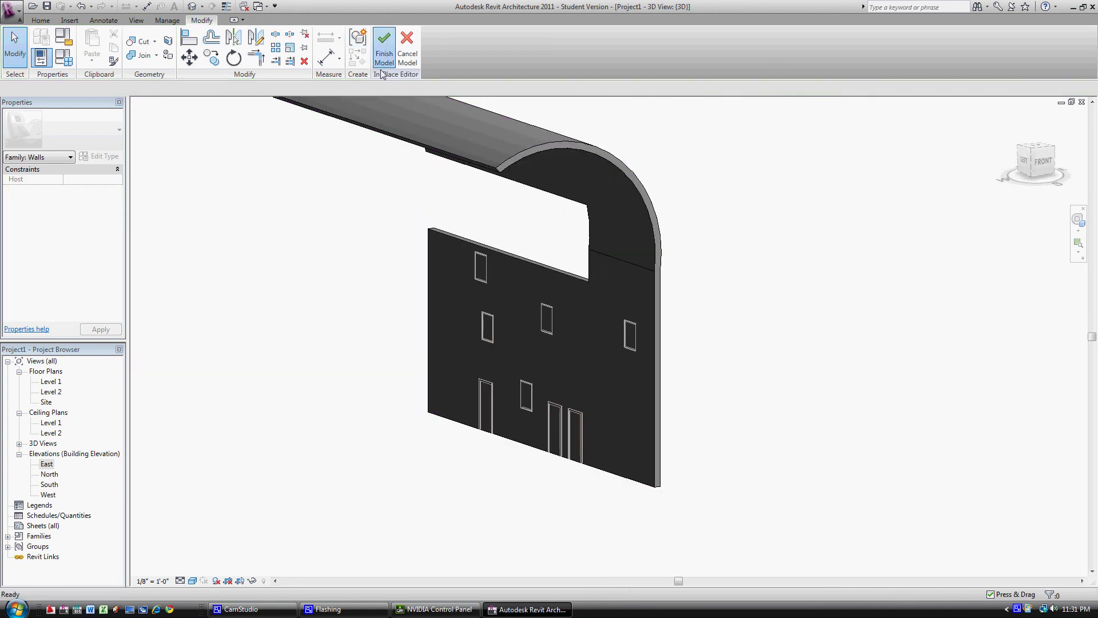
pyautogui.click(516, 451)
pyautogui.moveTo(515, 456)
pyautogui.keyDown('shift'); pyautogui.mouseDown(button='middle')
pyautogui.moveTo(405, 471)
pyautogui.moveTo(263, 464)
pyautogui.moveTo(719, 228)
pyautogui.mouseUp(button='middle'); pyautogui.keyUp('shift')
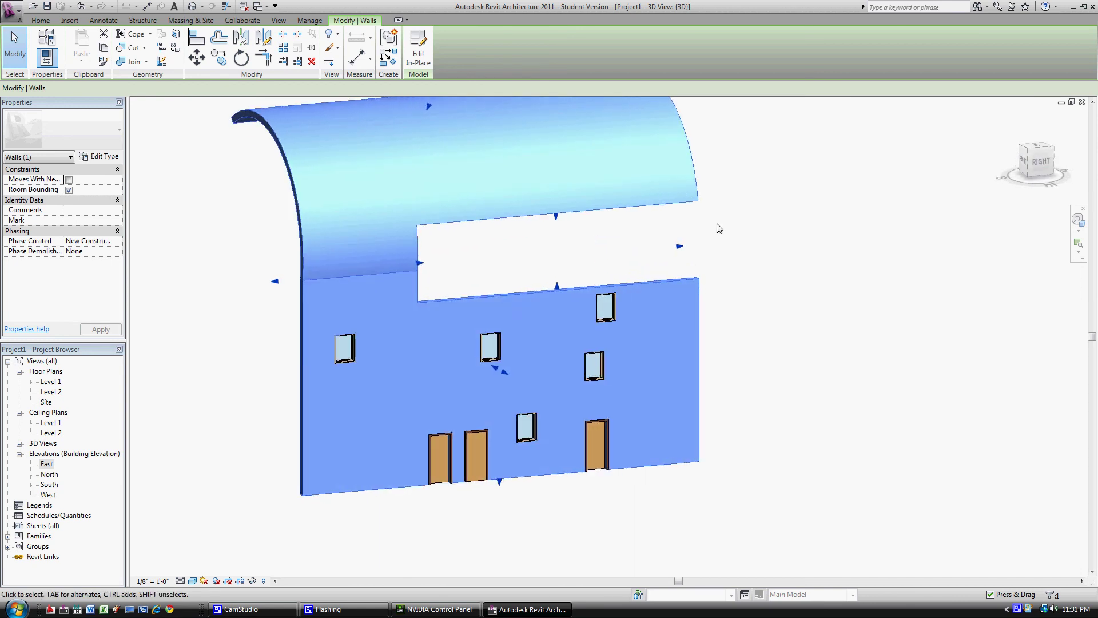
pyautogui.moveTo(755, 380)
pyautogui.keyDown('shift'); pyautogui.mouseDown(button='middle')
pyautogui.moveTo(709, 387)
pyautogui.moveTo(984, 381)
pyautogui.moveTo(1010, 399)
pyautogui.mouseUp(button='middle'); pyautogui.keyUp('shift')
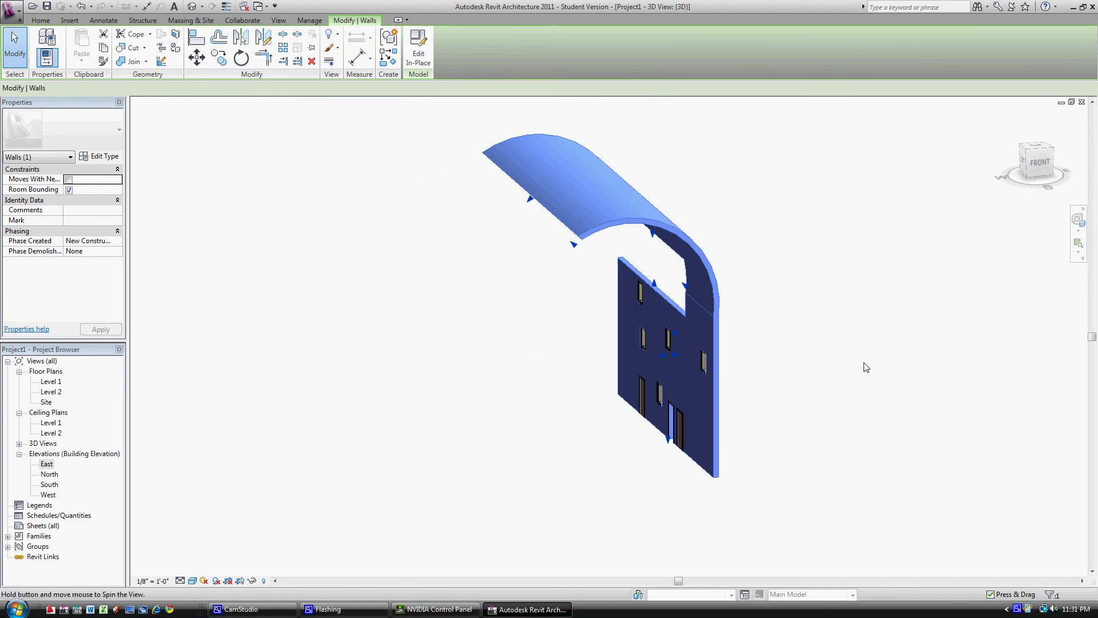
pyautogui.keyDown('shift'); pyautogui.moveTo(866, 367); pyautogui.dragTo(900, 355, button='middle'); pyautogui.keyUp('shift')
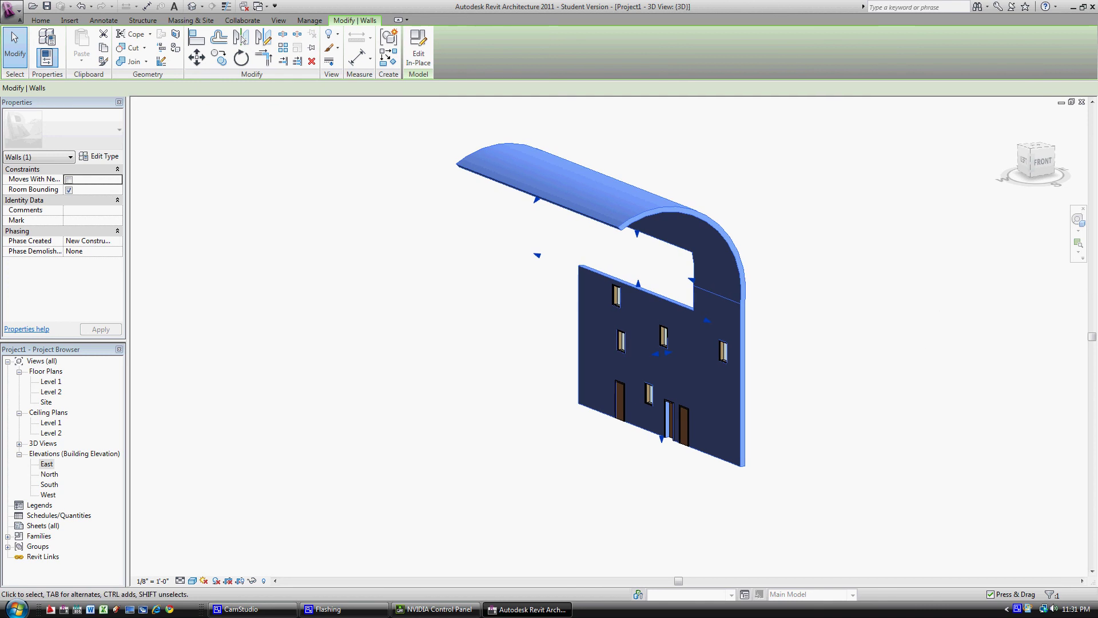